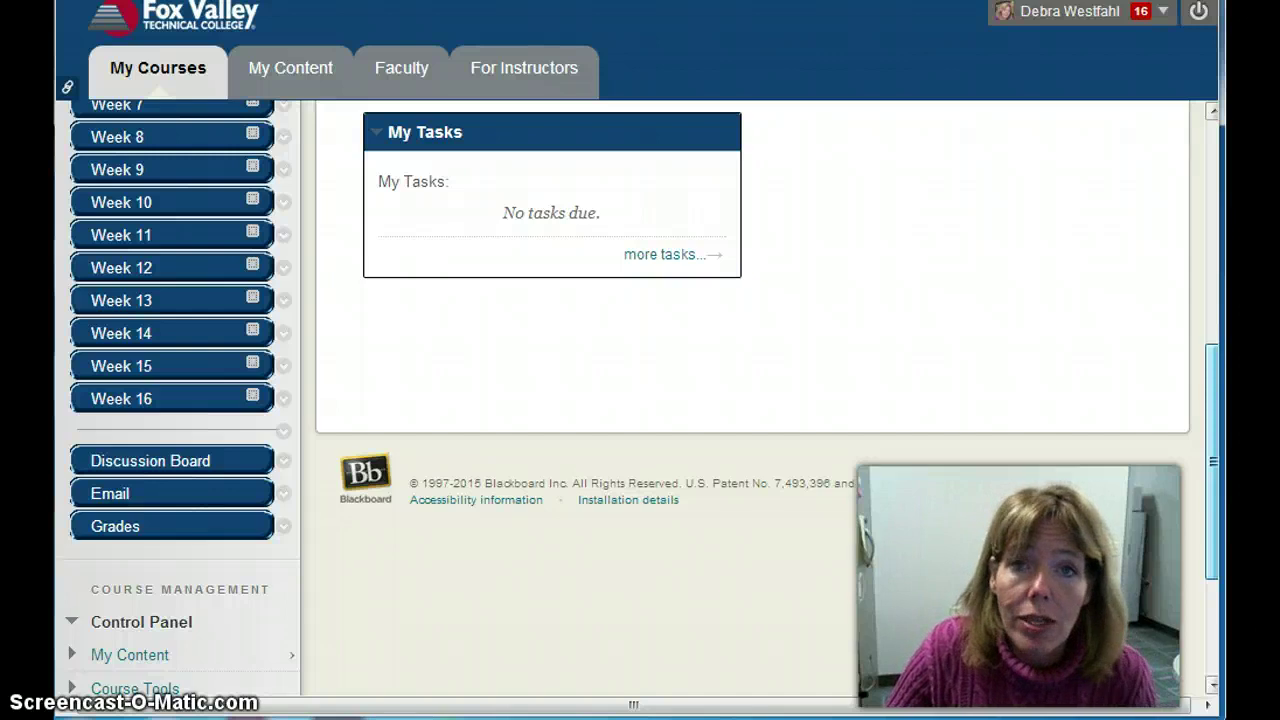
left_click_drag(1214, 440, 1214, 193)
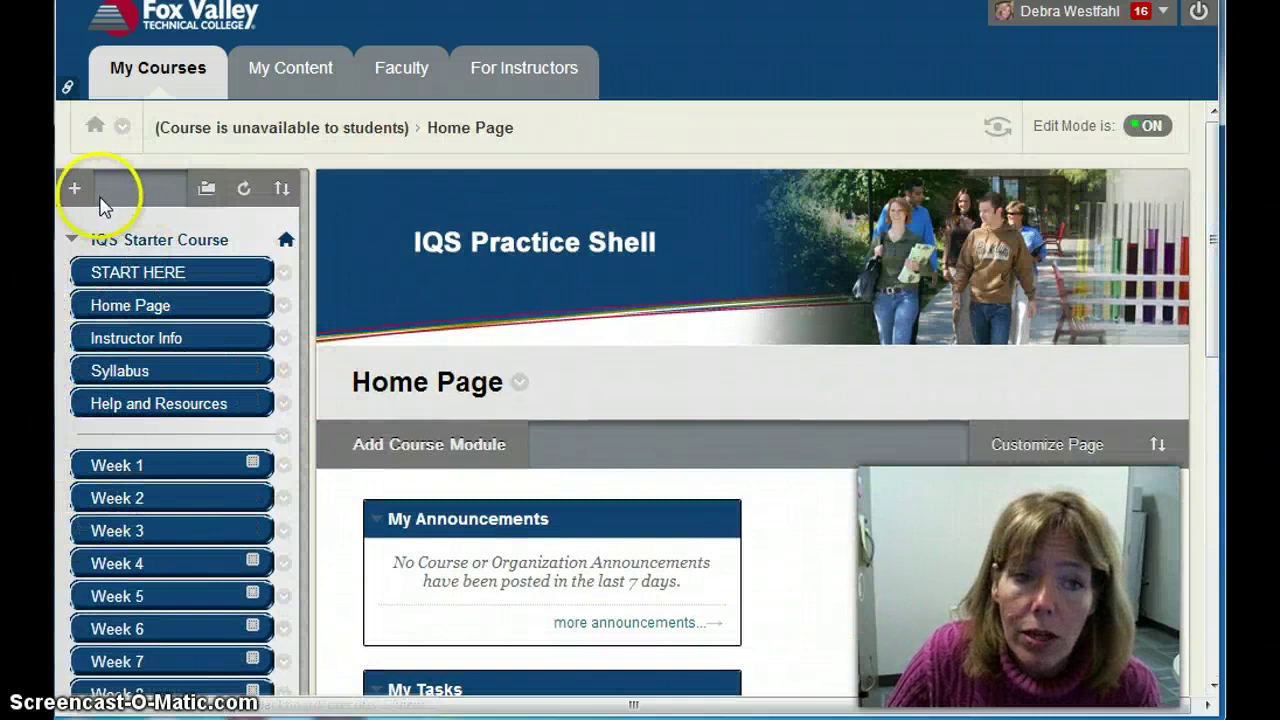
left_click(75, 189)
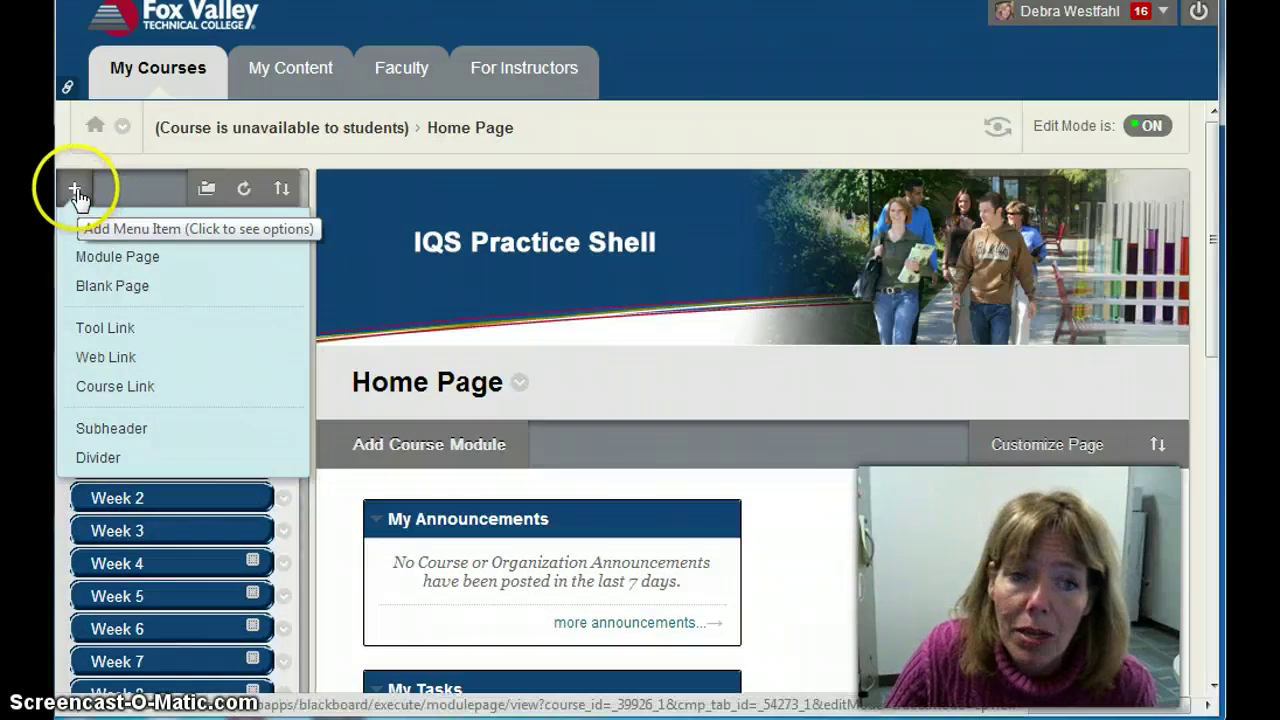
left_click(77, 190)
left_click(78, 190)
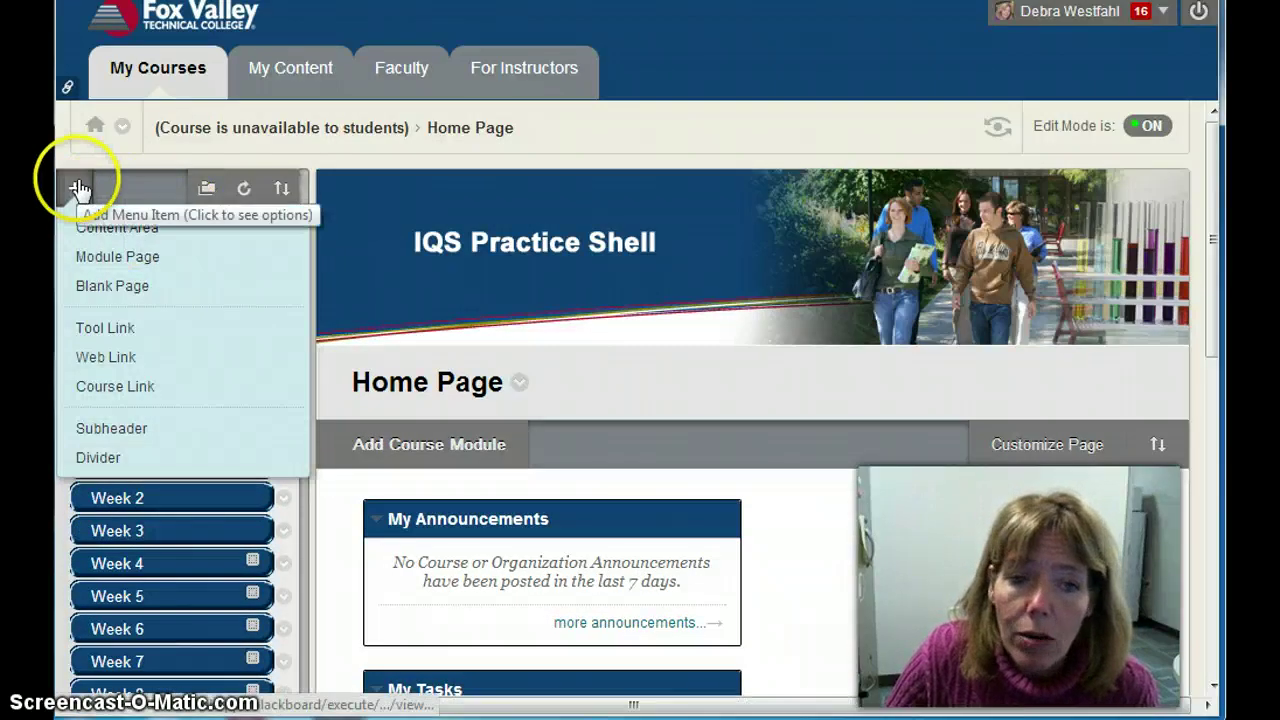
left_click(77, 190)
left_click(72, 195)
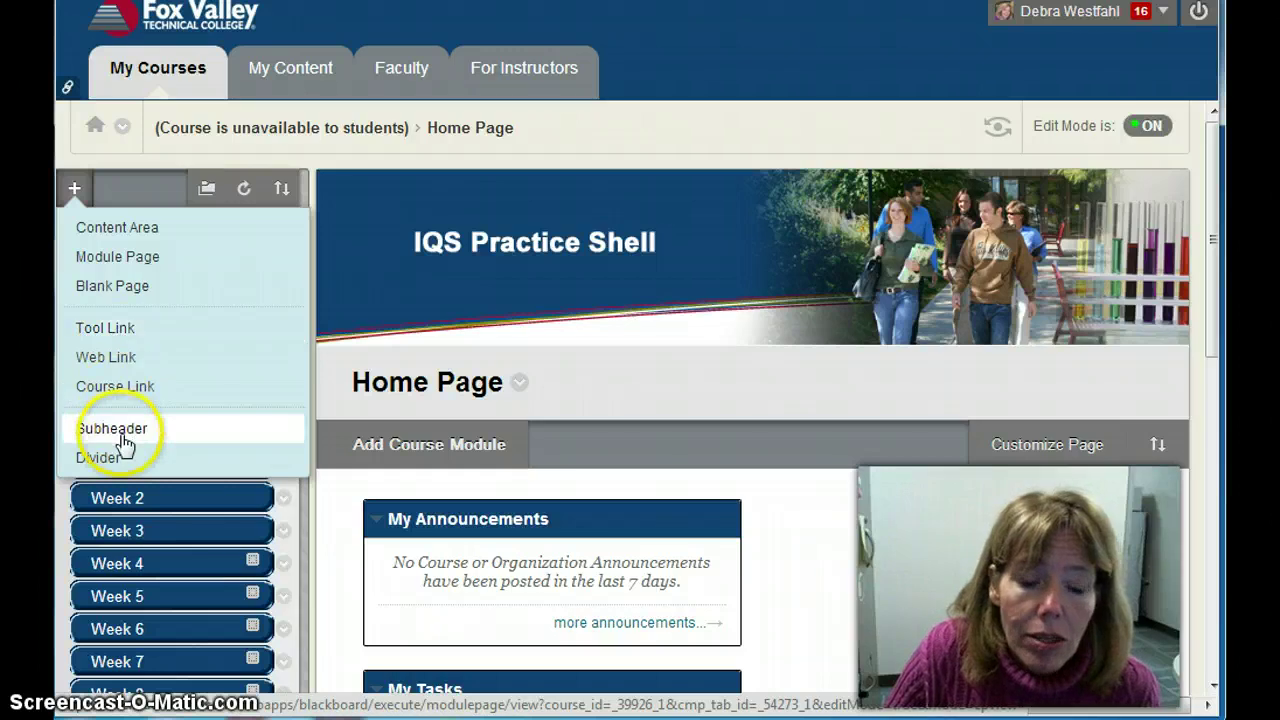
left_click(100, 458)
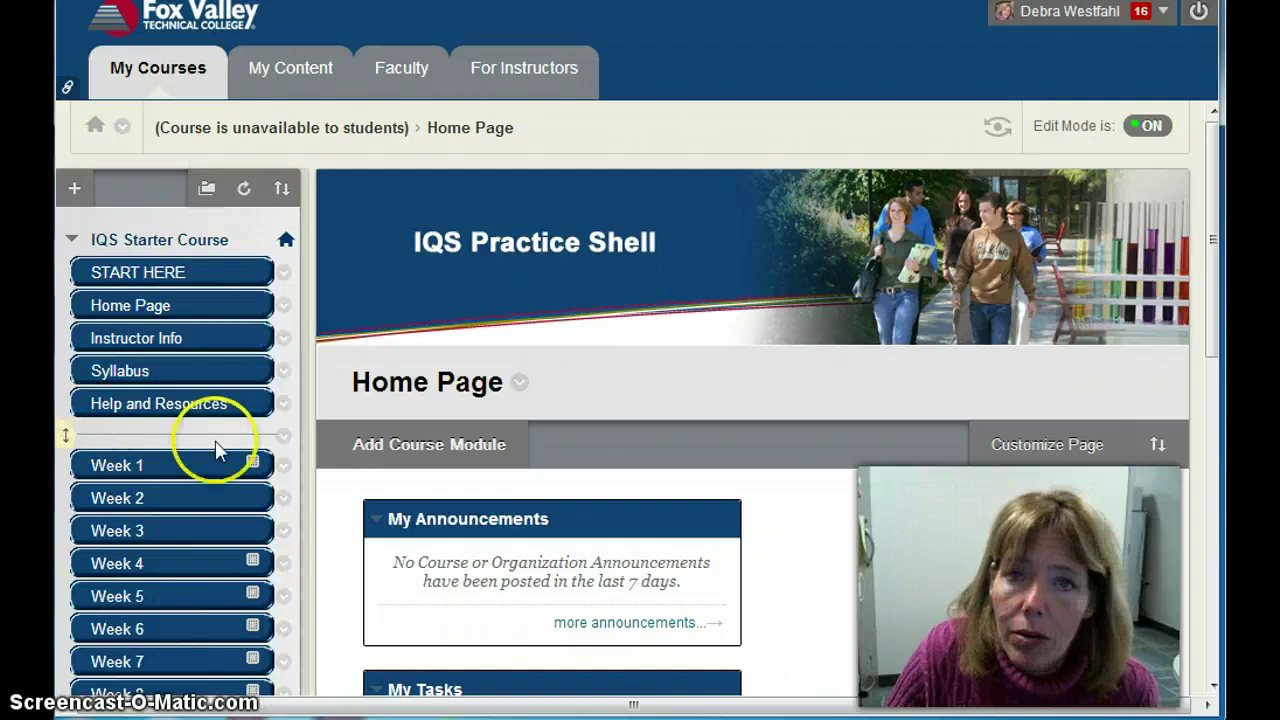
Add a tool link named Blogs of type Blogs, available to users, and place it directly below Discussion Board in the course menu
left_click(75, 190)
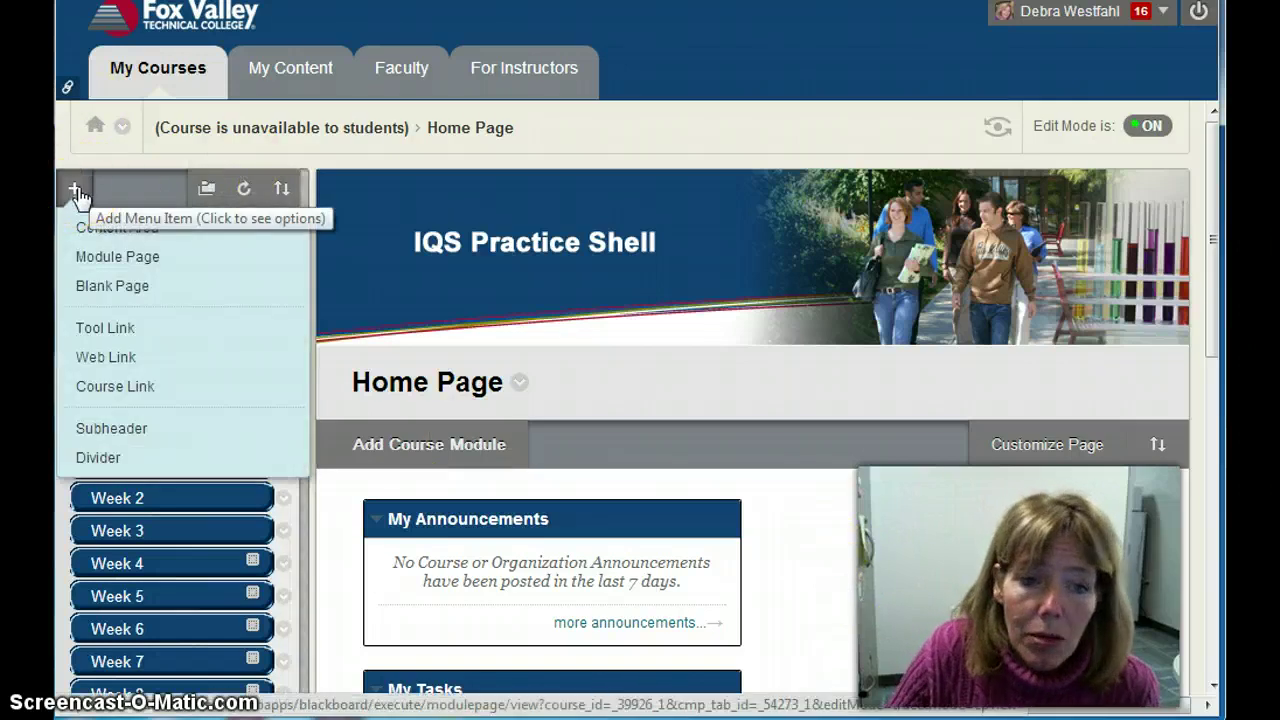
left_click(100, 336)
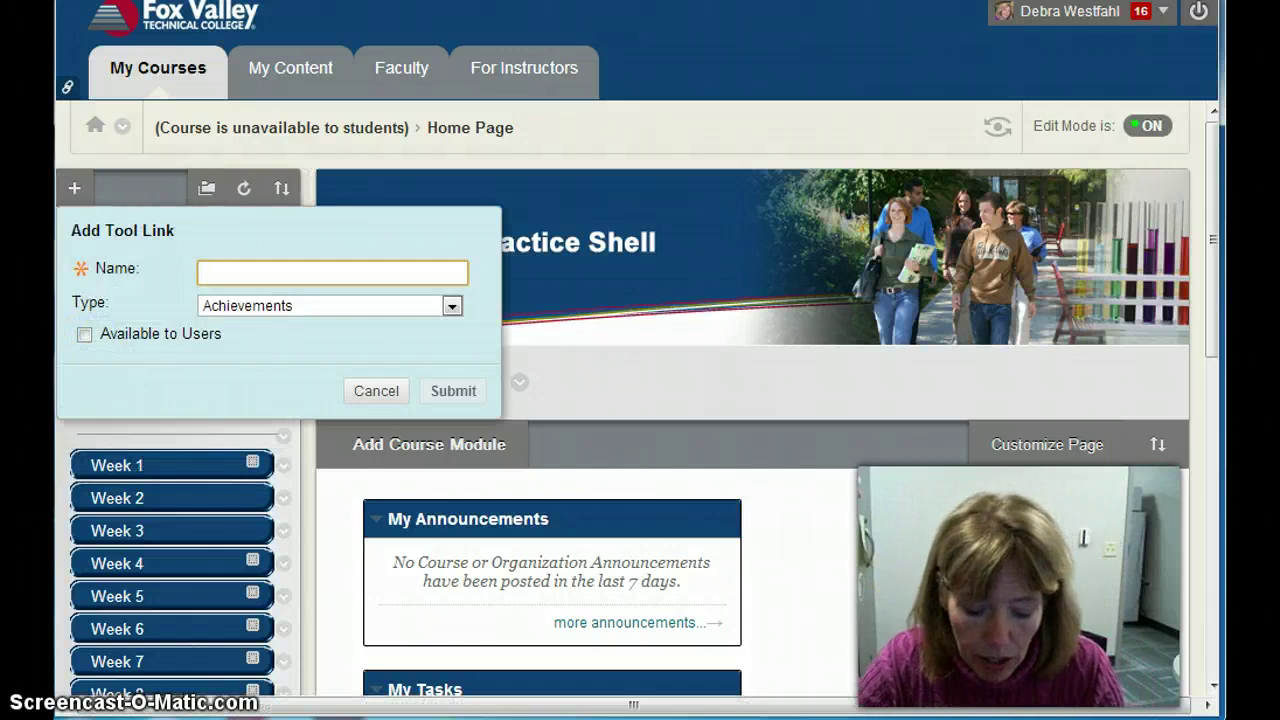
type("Bo")
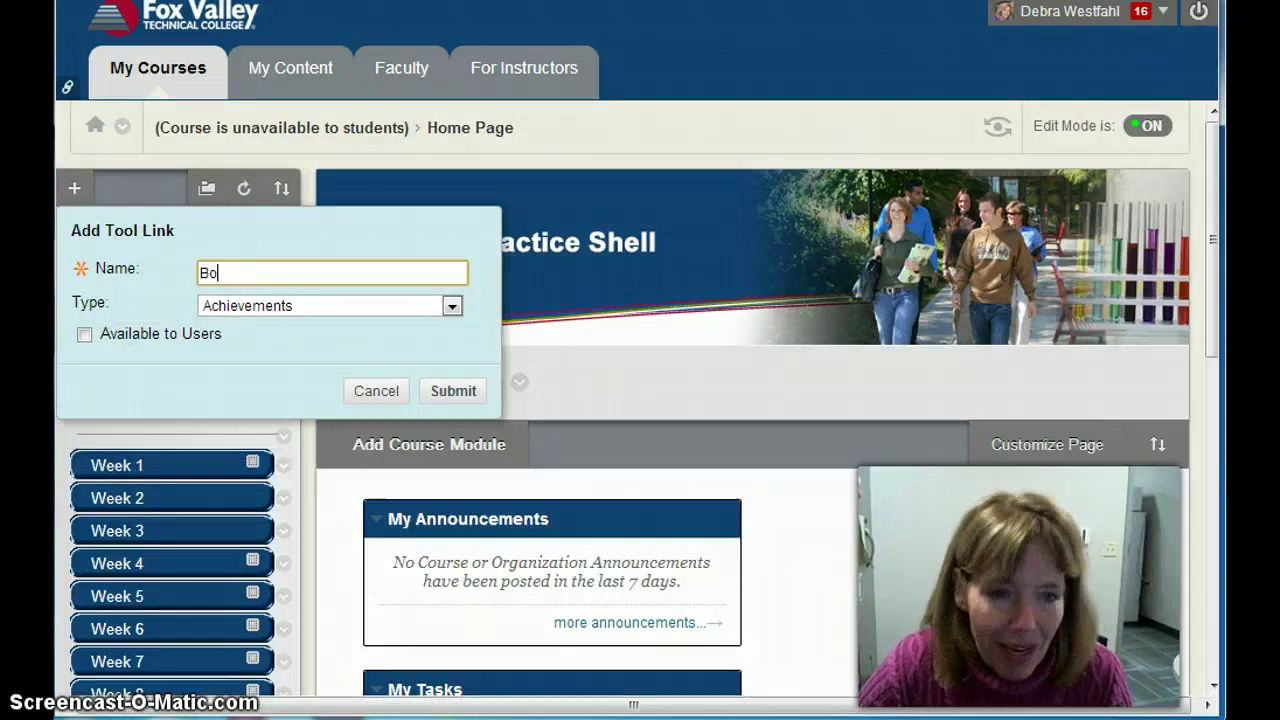
type("llogs")
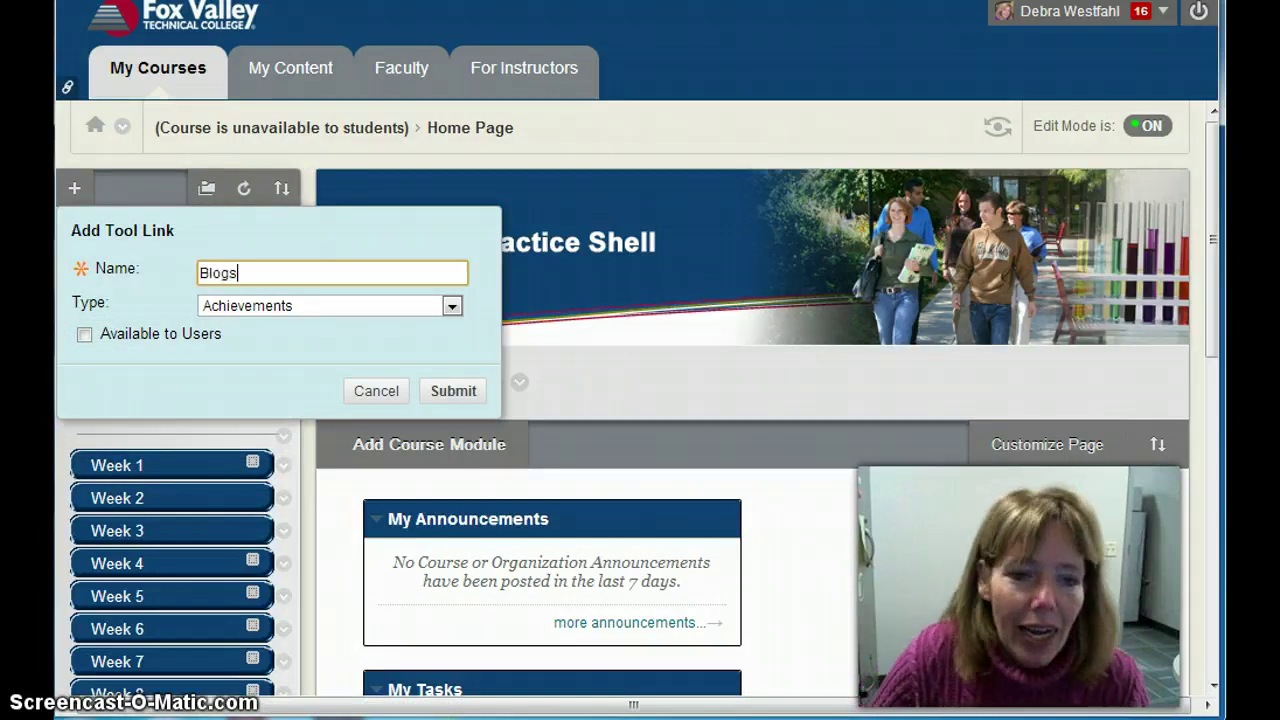
left_click(452, 306)
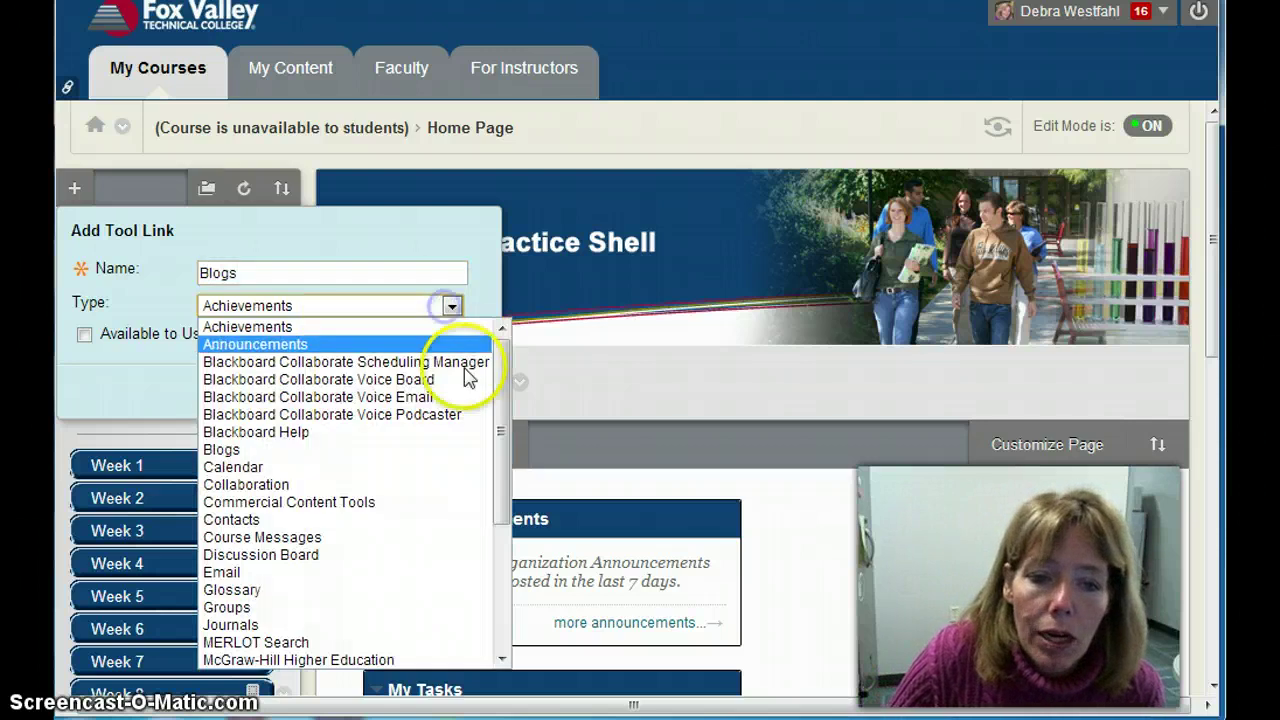
left_click(222, 449)
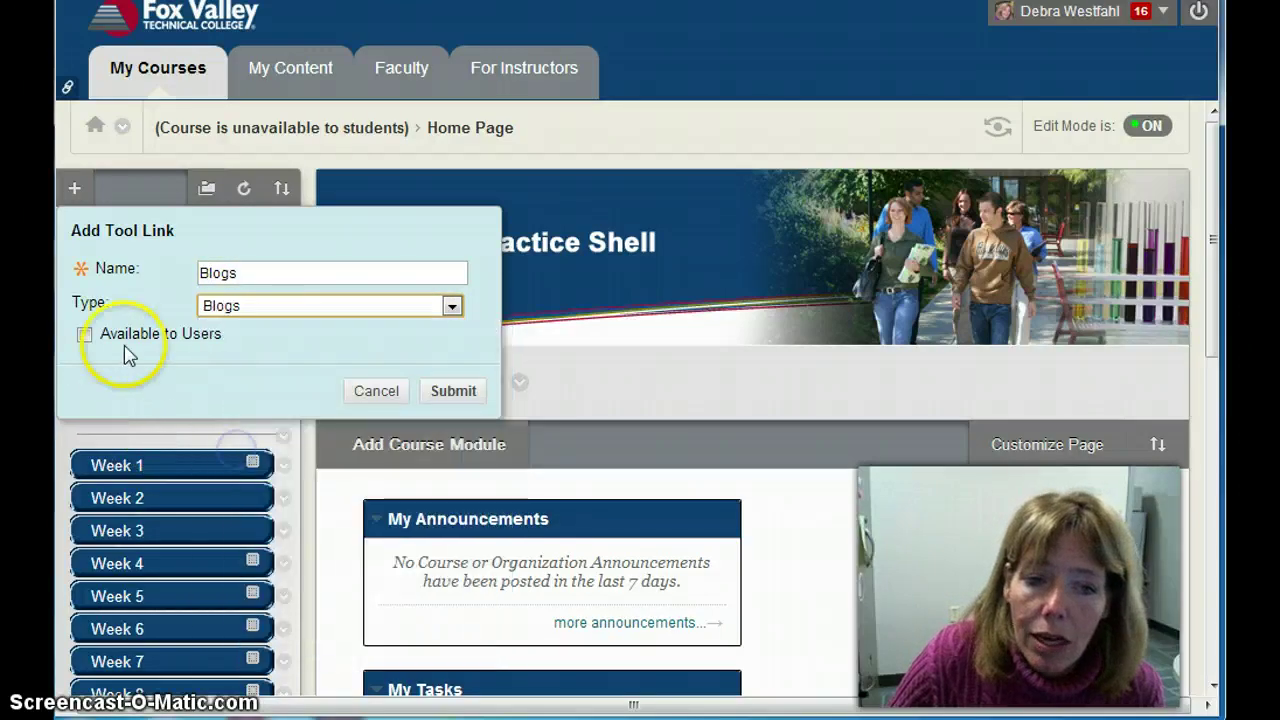
left_click(95, 338)
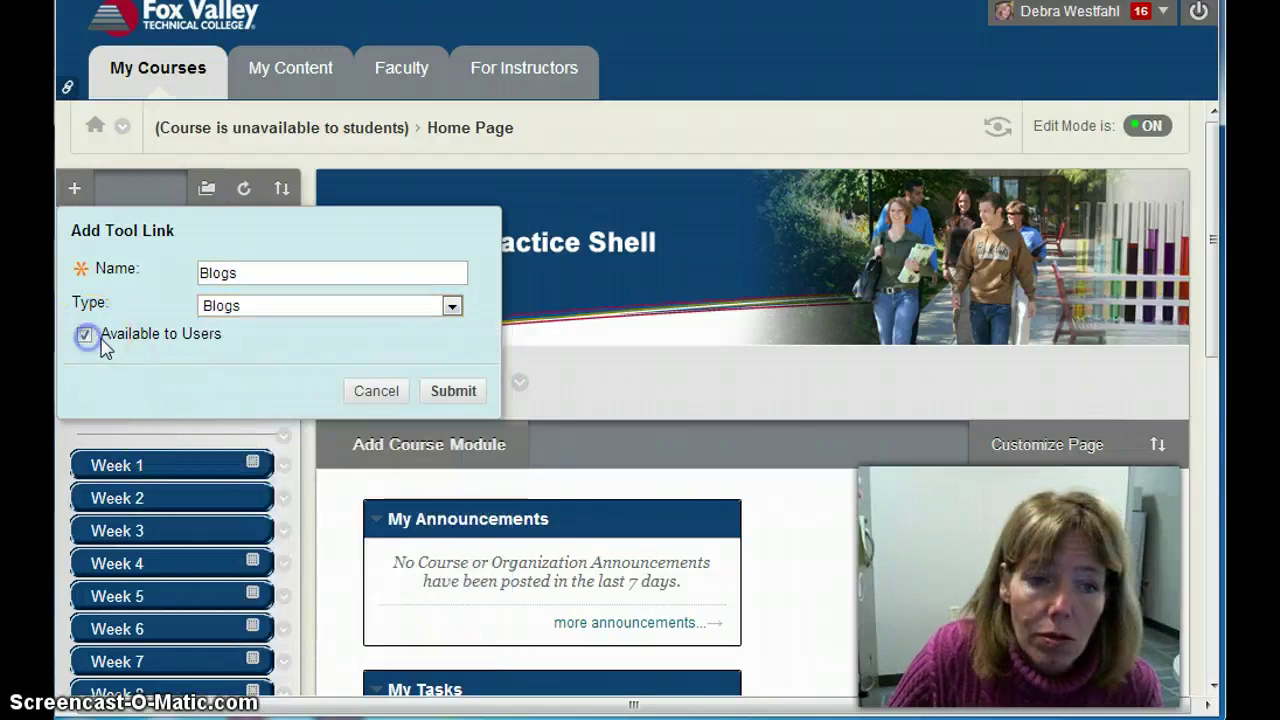
left_click(452, 391)
left_click(188, 412)
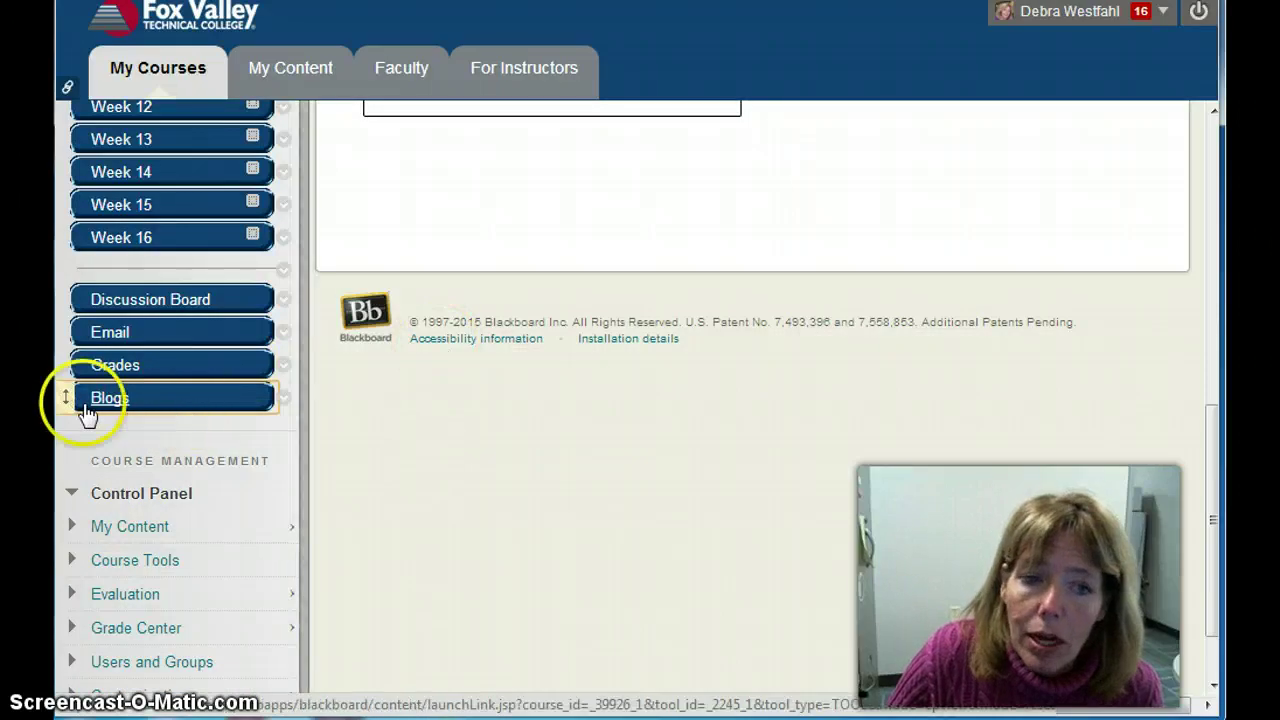
left_click_drag(66, 402, 62, 330)
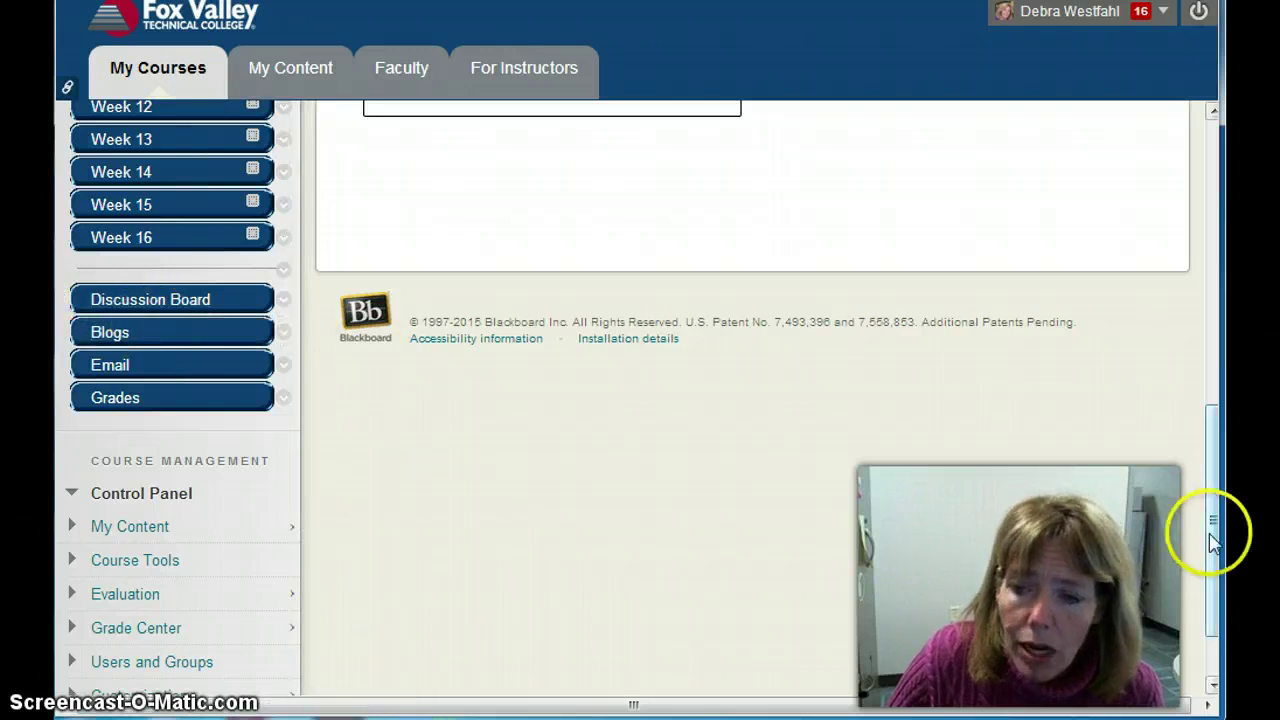
Add a tool link named Journals of type Journals, available to users, and place it directly below Blogs in the course menu
left_click_drag(1206, 528, 1205, 243)
left_click(74, 190)
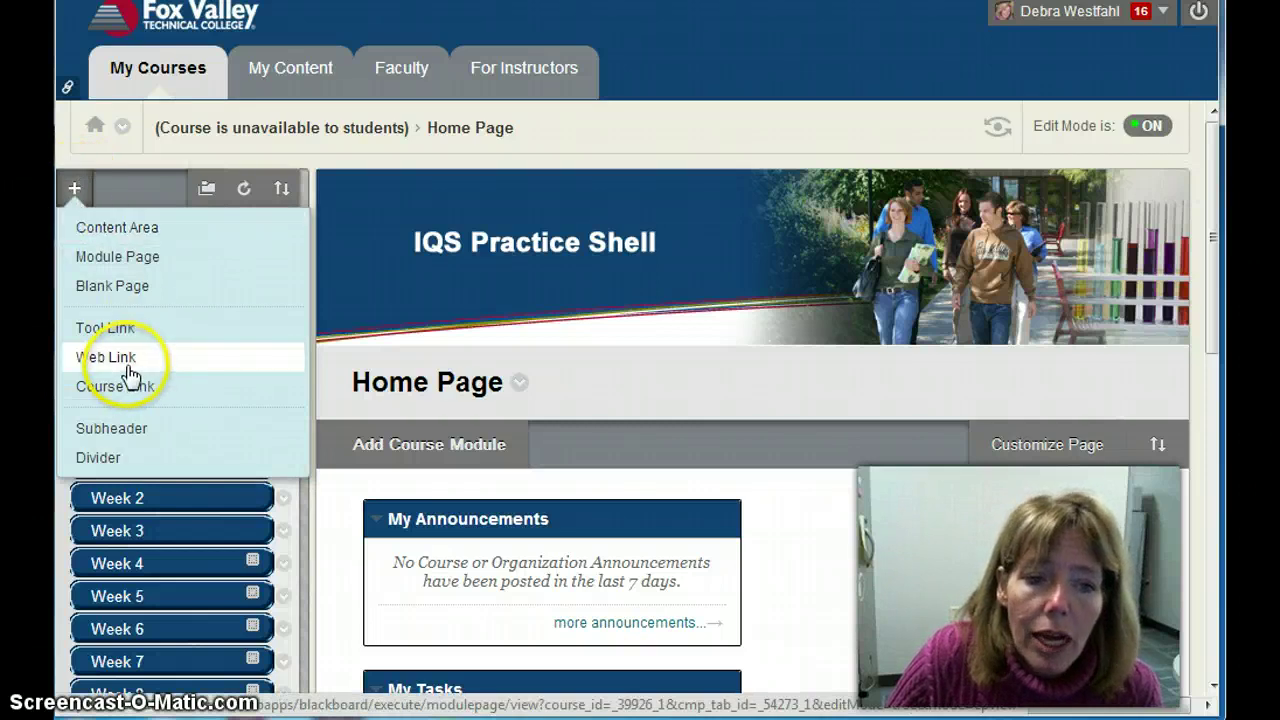
left_click(122, 330)
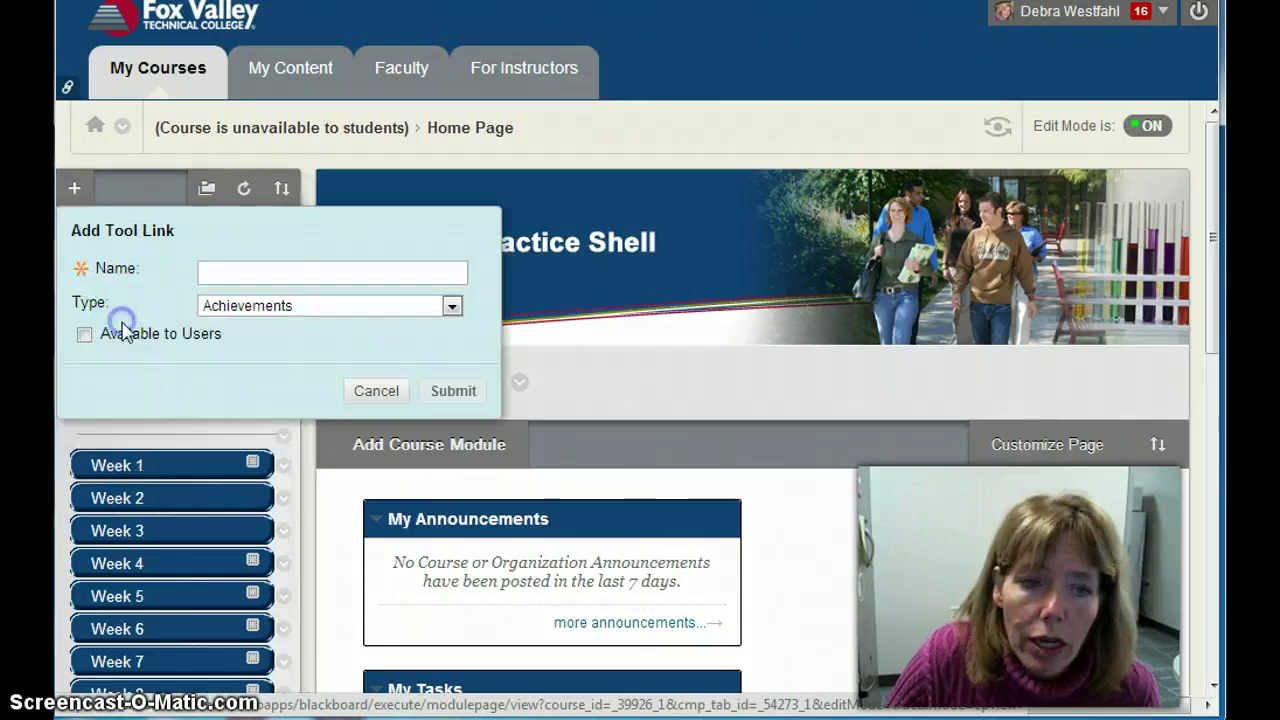
type("Journals")
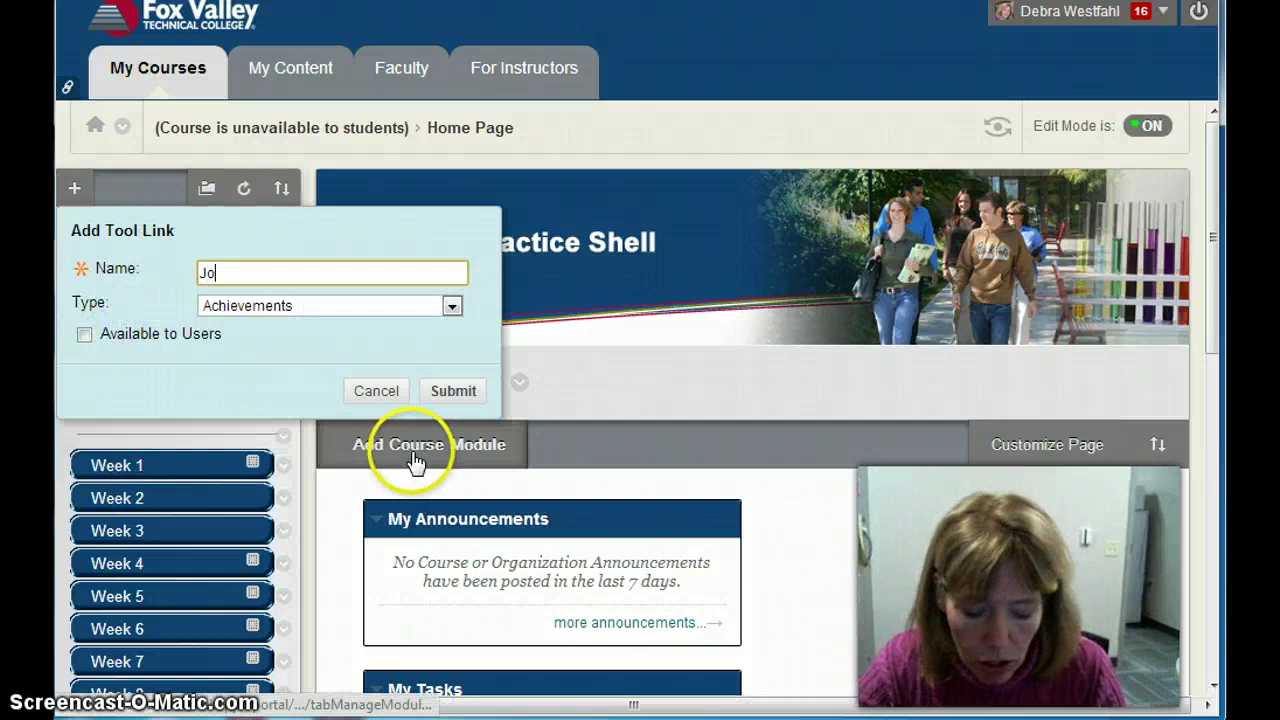
left_click(452, 307)
scroll(497, 428, "down", 3)
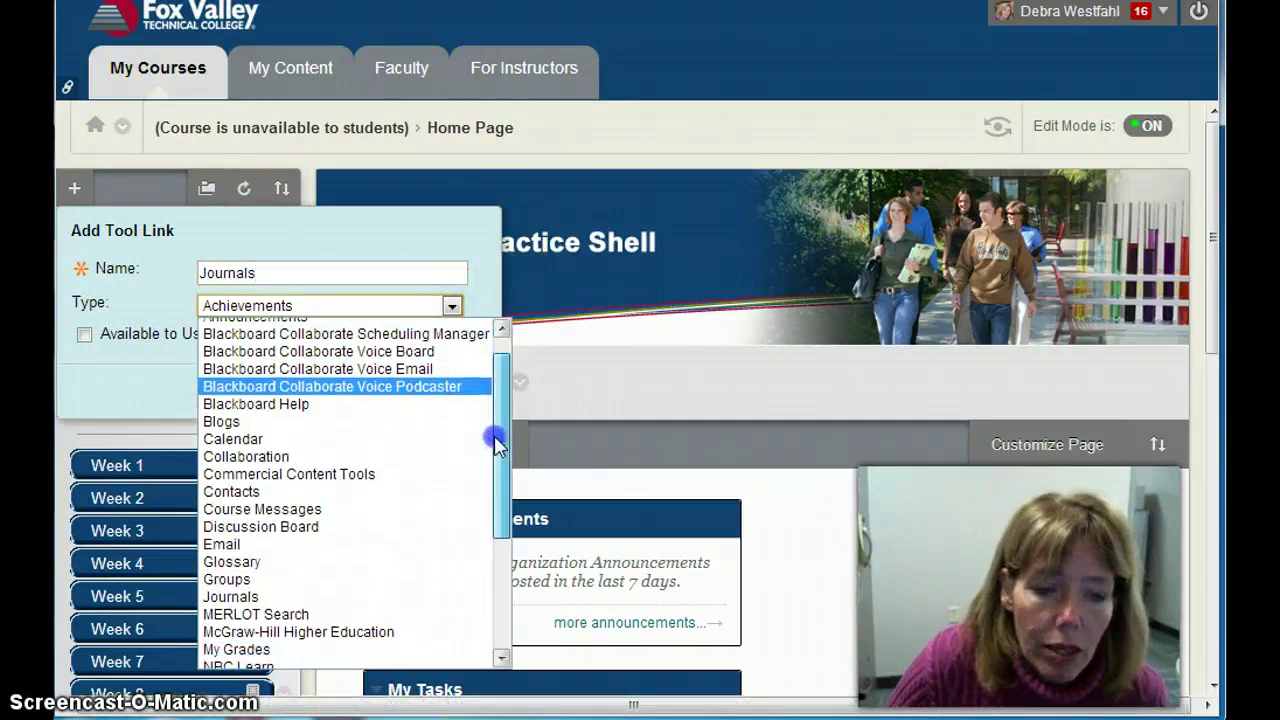
left_click(225, 579)
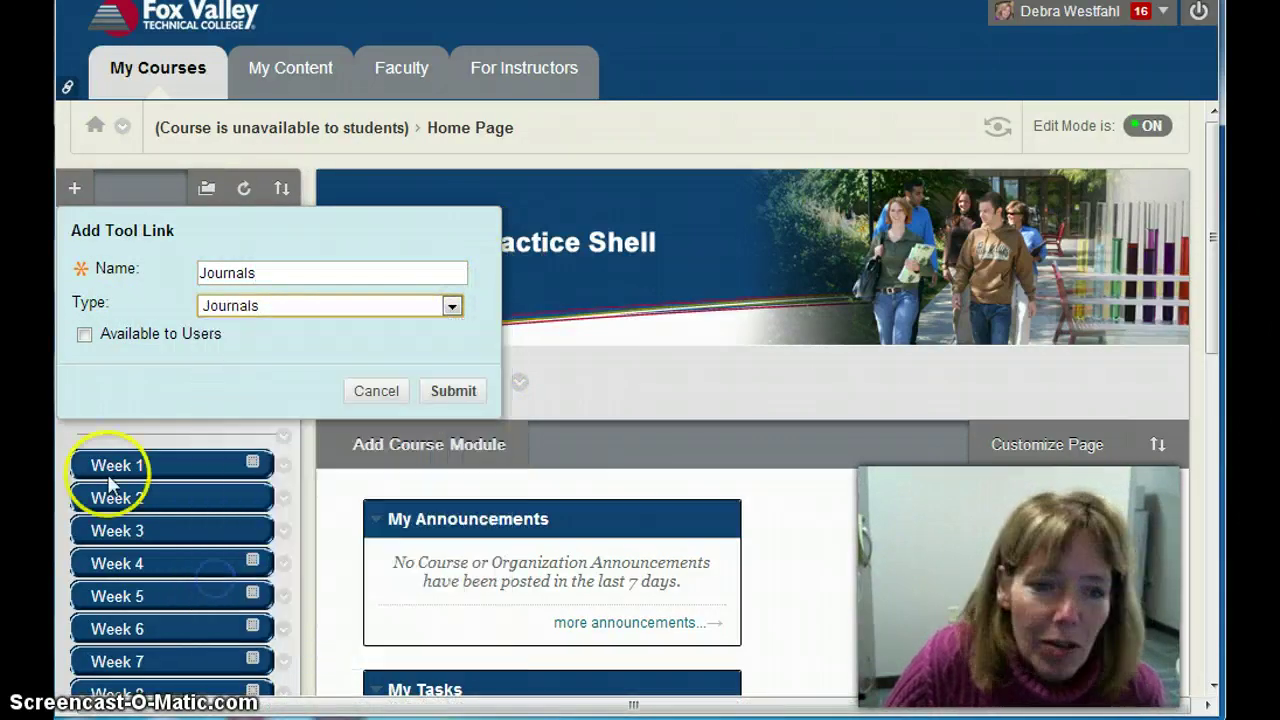
left_click(85, 335)
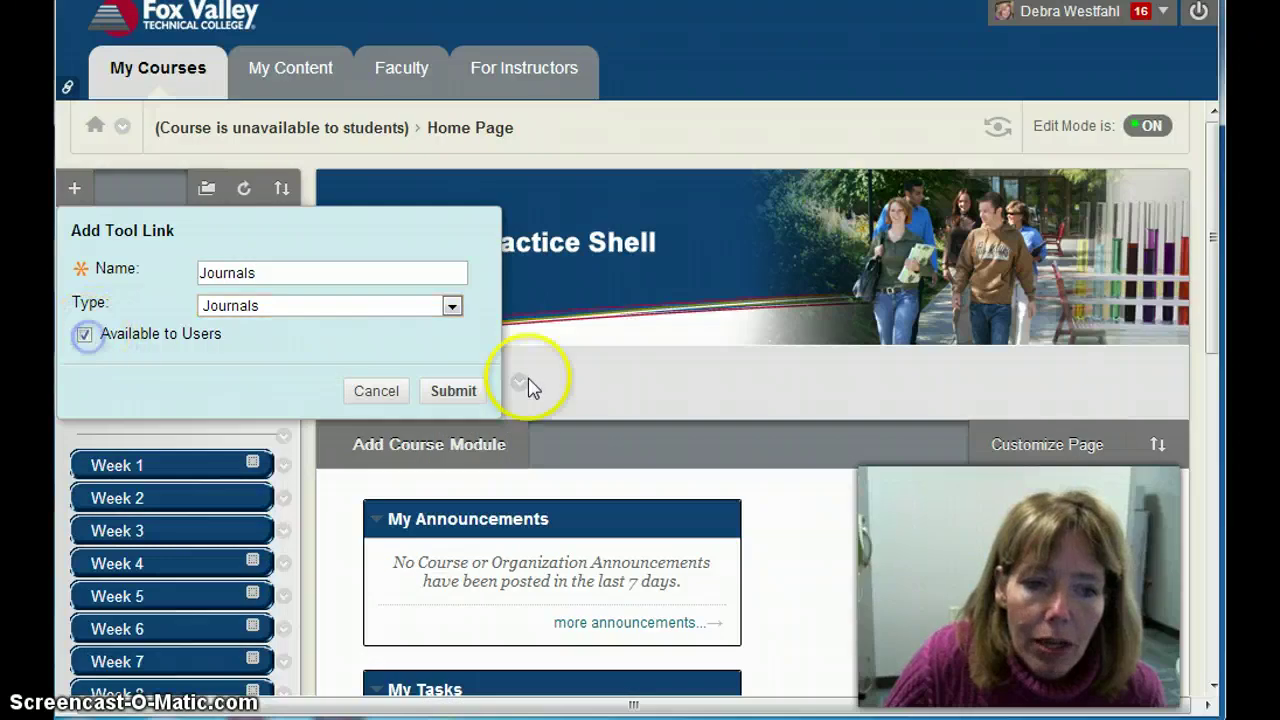
left_click(450, 392)
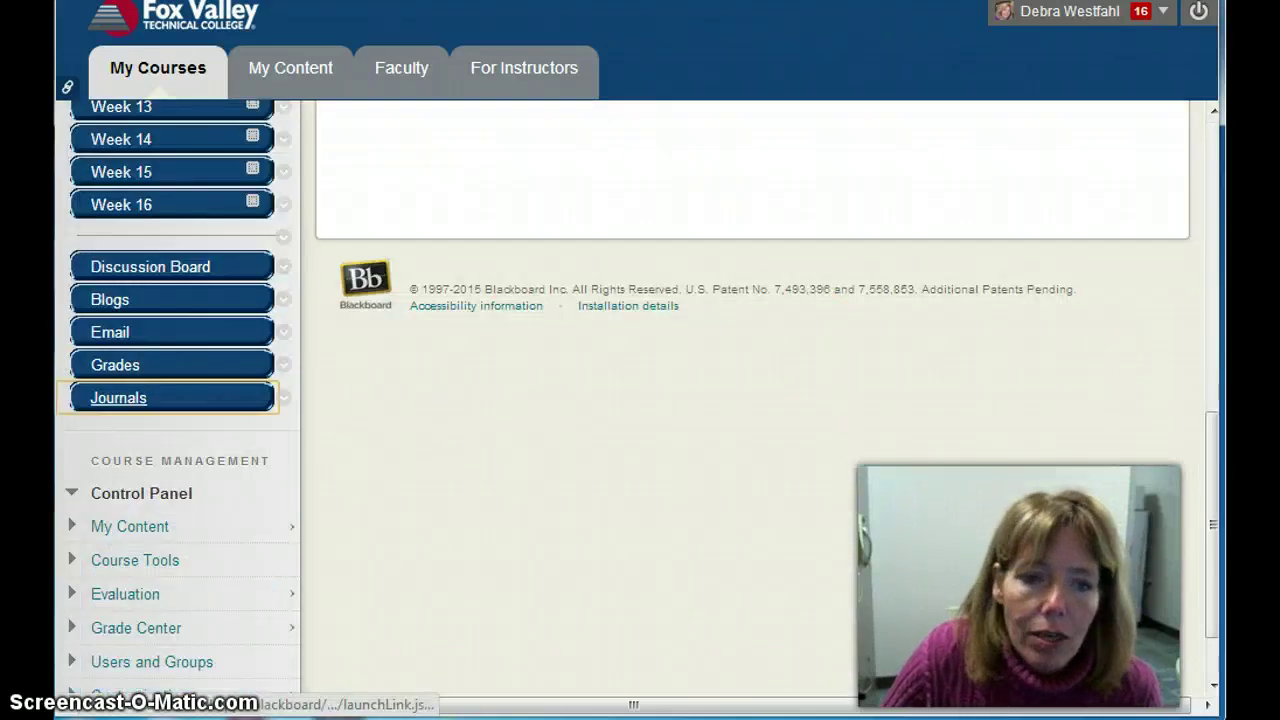
left_click_drag(63, 403, 65, 333)
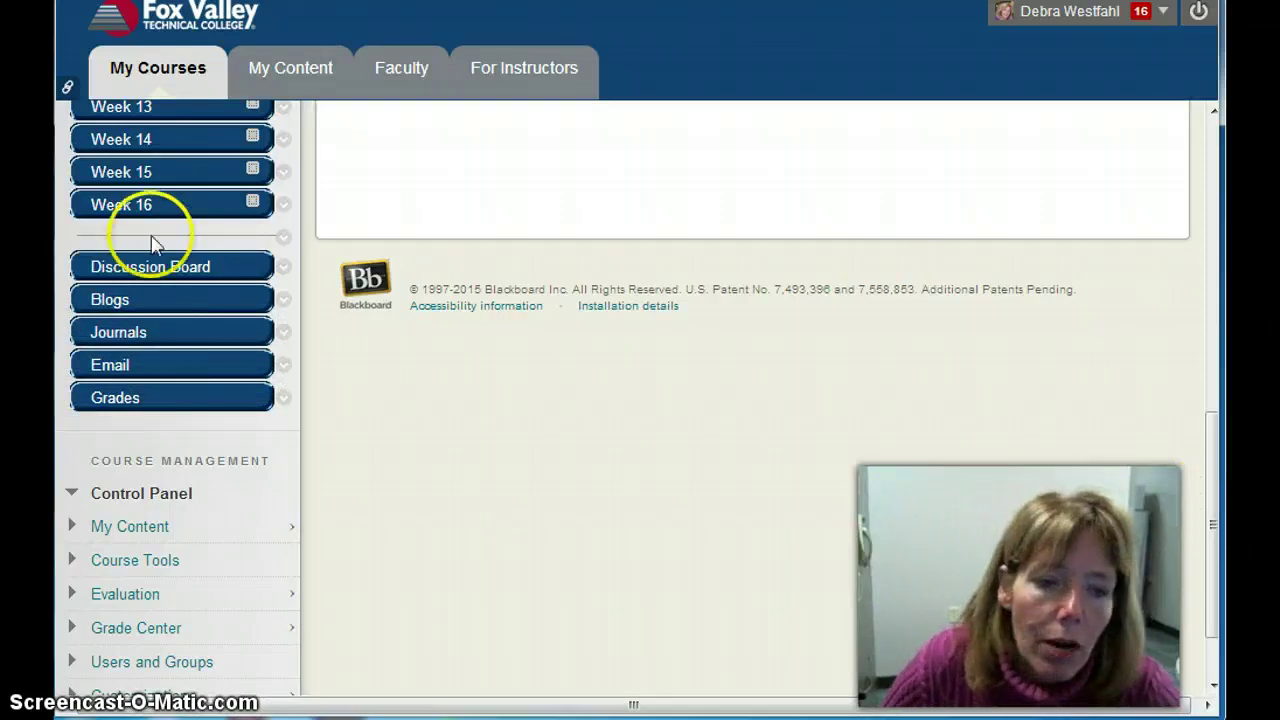
Start a new blog from the course's Blogs page and name it "WK4 - Blog on WI Education System"
left_click(108, 310)
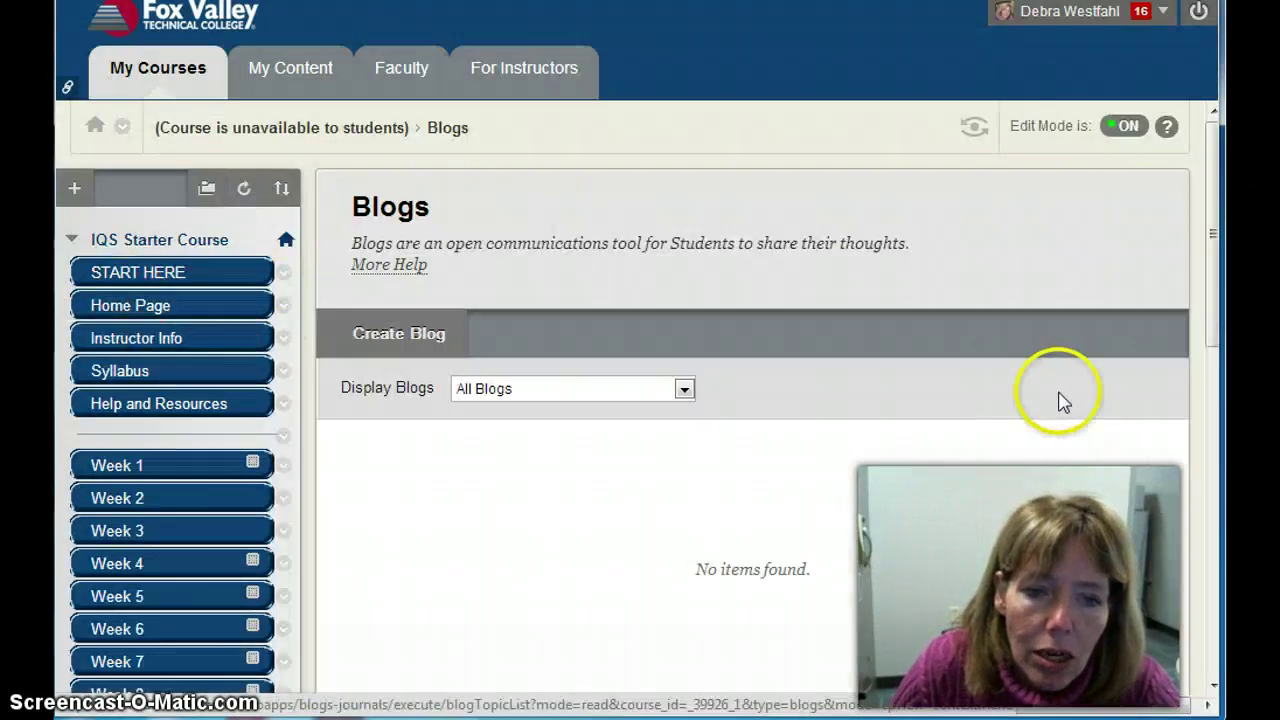
left_click(405, 343)
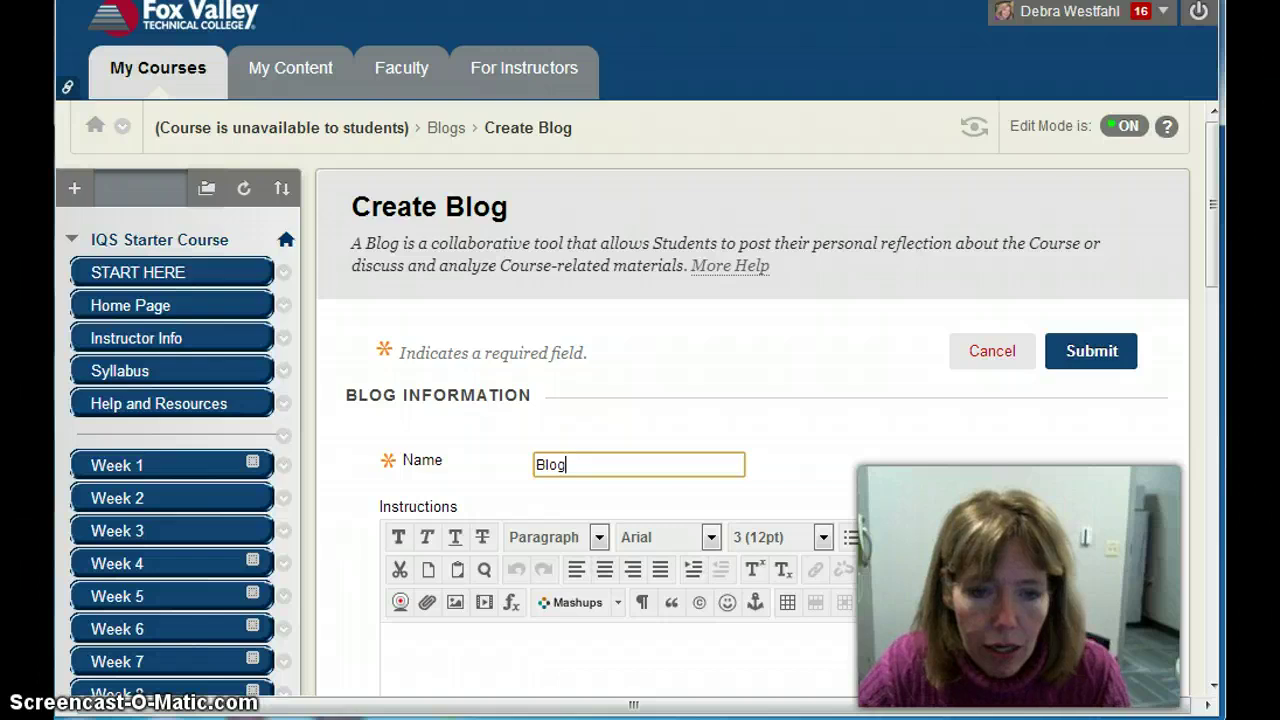
type("WK")
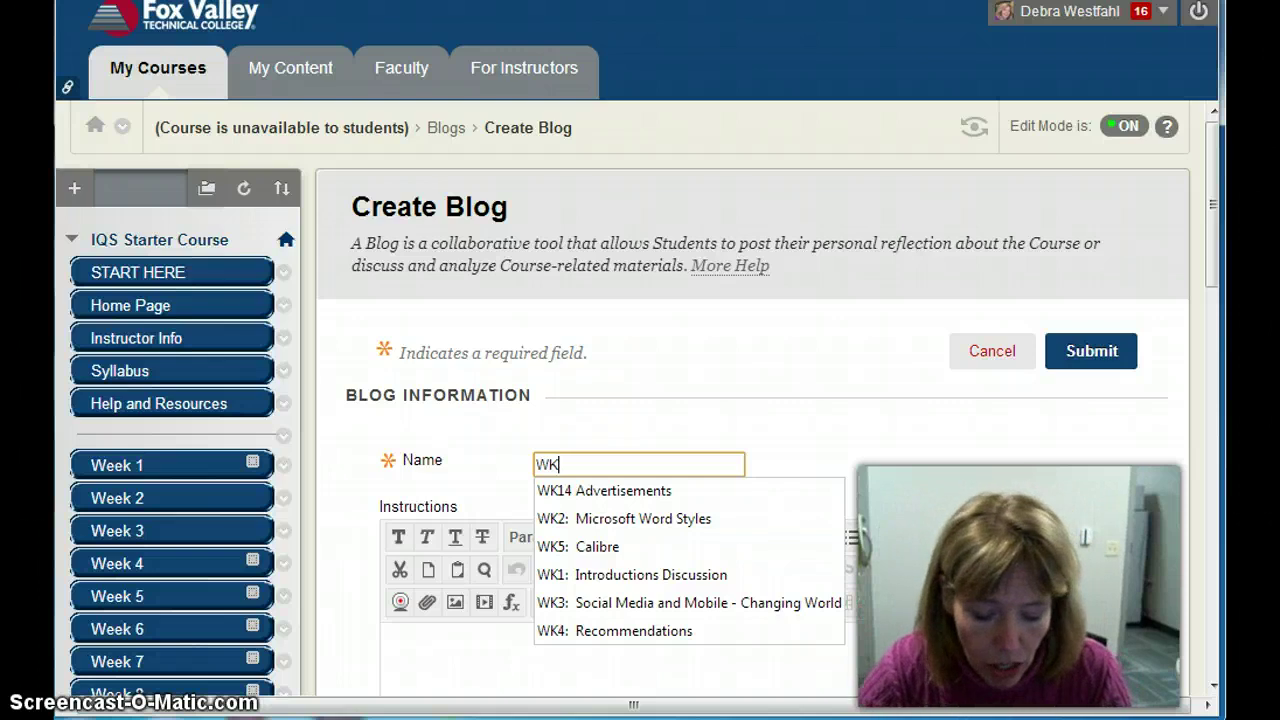
type("4 - Blog on WI Education")
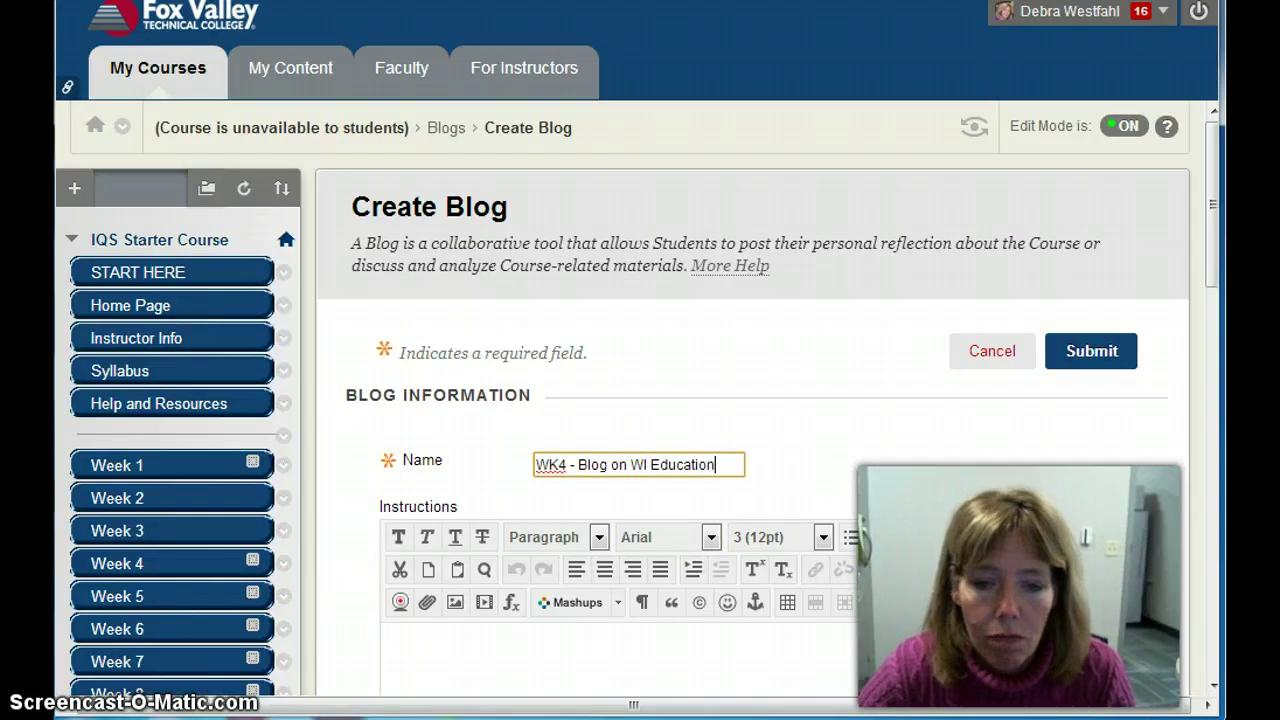
type("ystm")
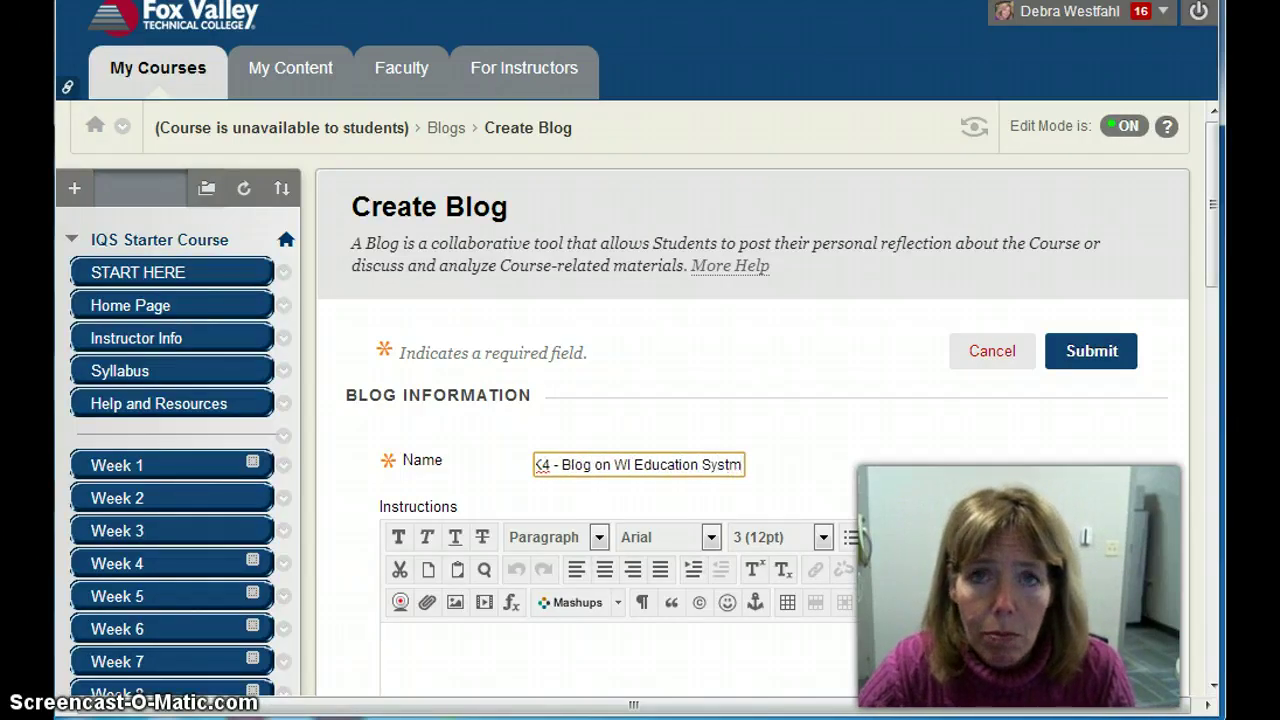
key("BackSpace")
type("em")
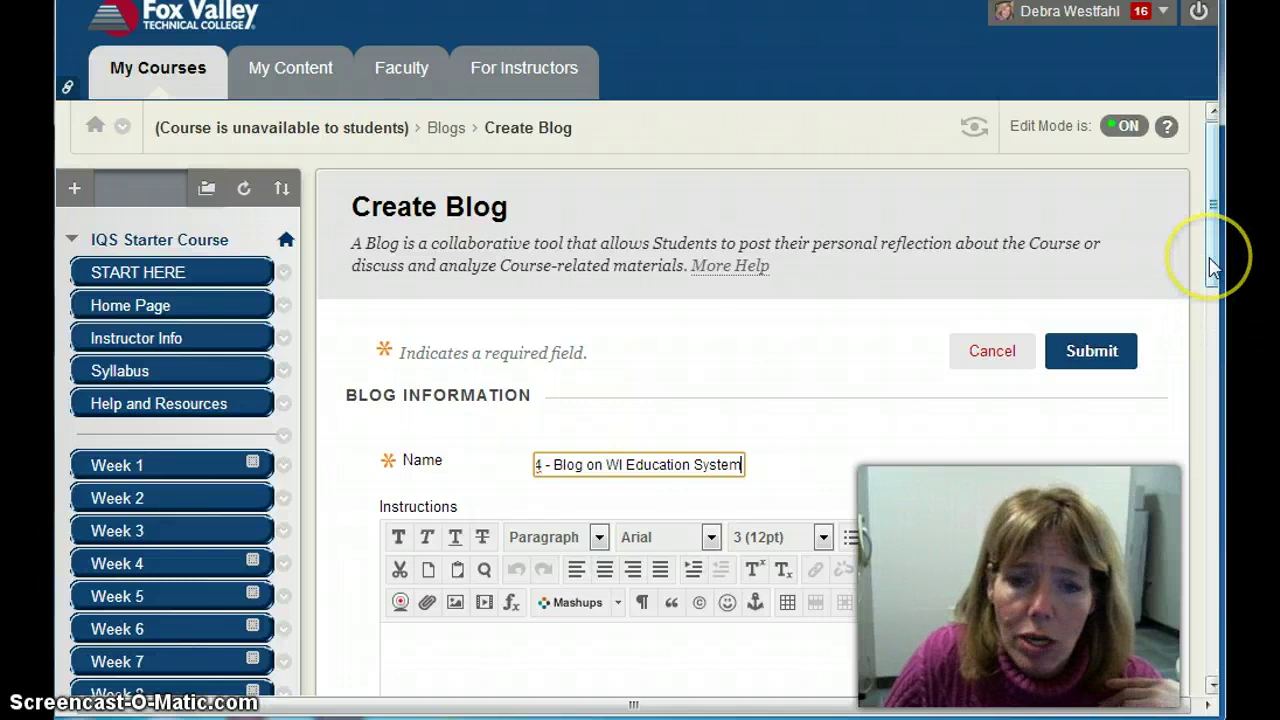
Enter the blog instructions "In this blog, please share your opinion on the state of the education system in the state of Wisconsin", plus a 4-paragraph requirement
left_click_drag(1210, 264, 1209, 306)
left_click(469, 497)
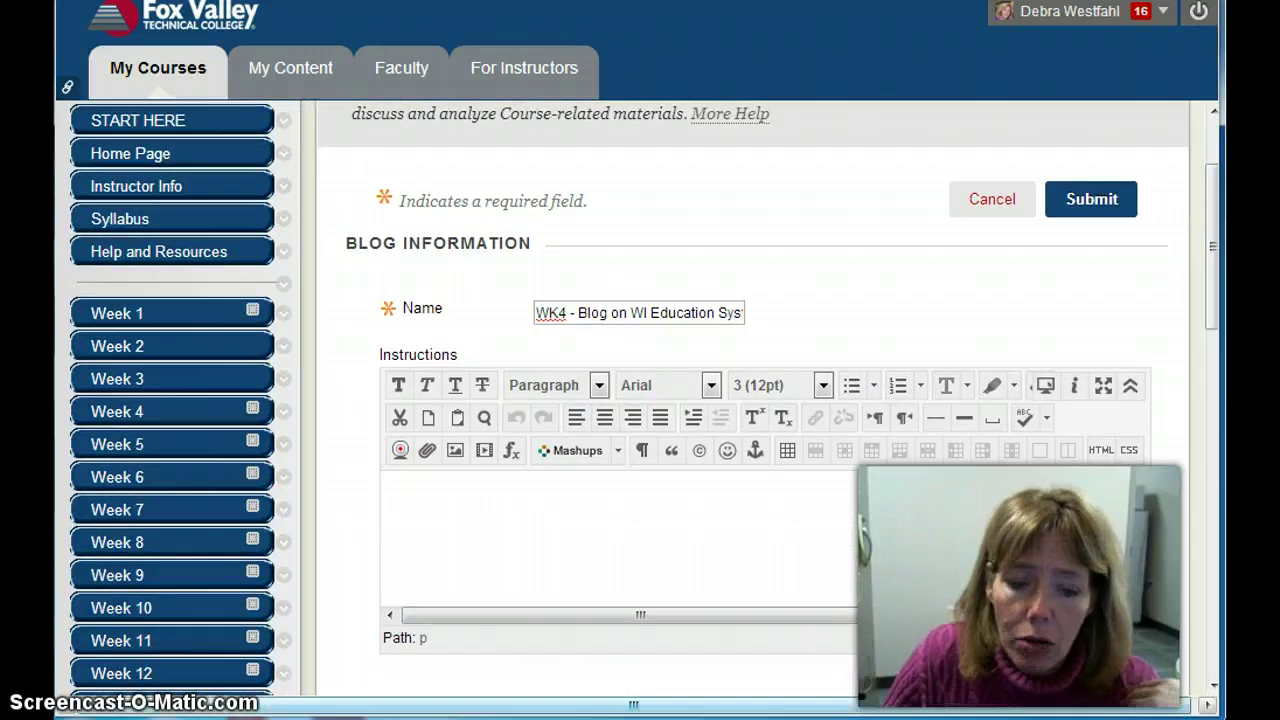
type("In this blo")
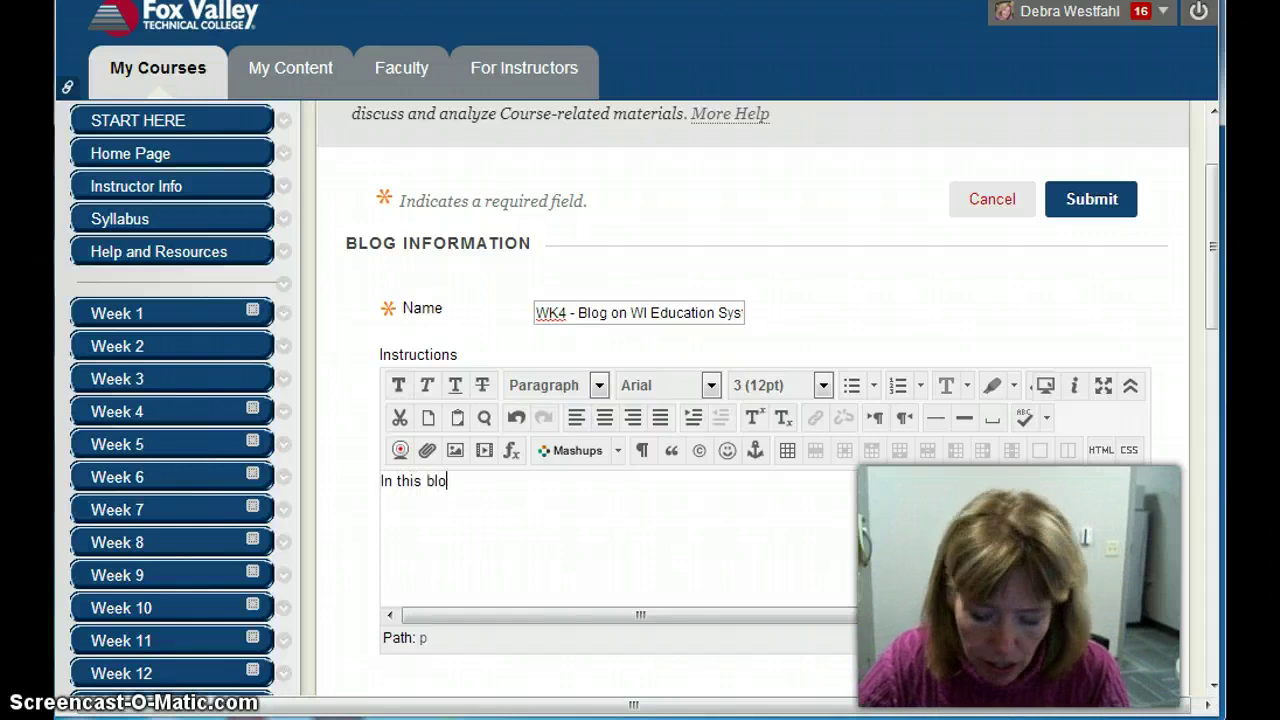
type("g, please")
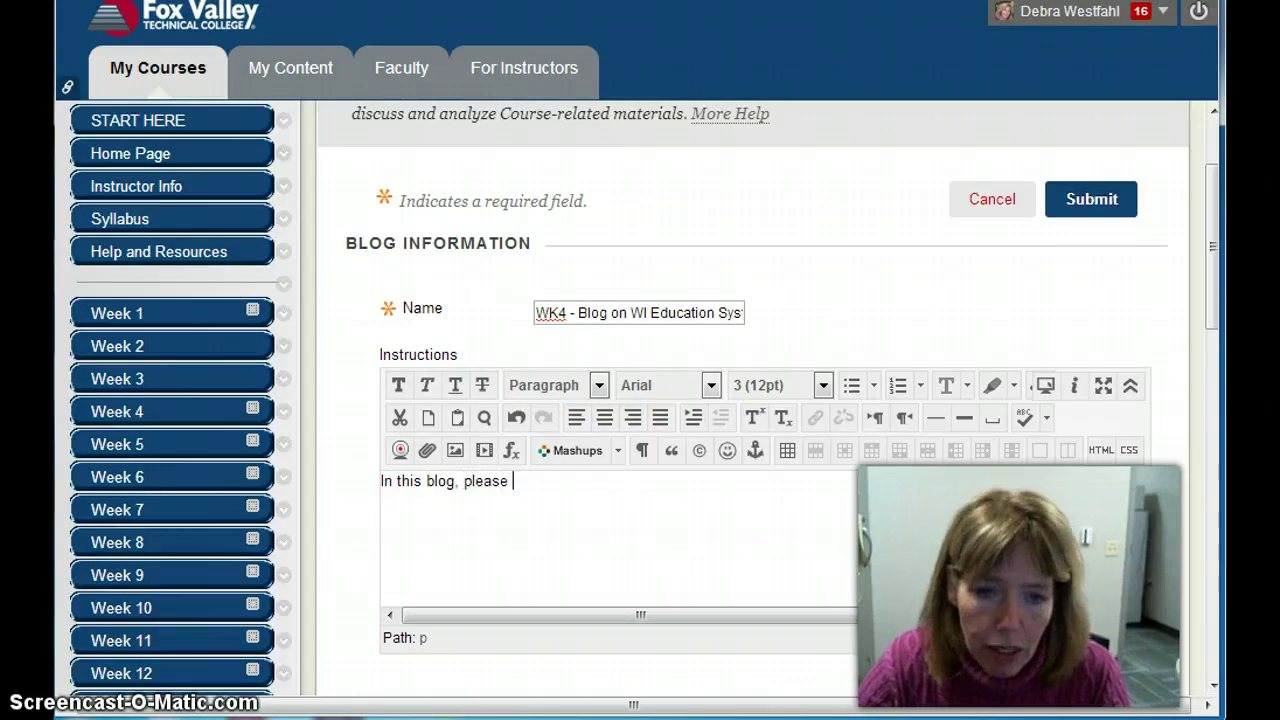
type(" share your op")
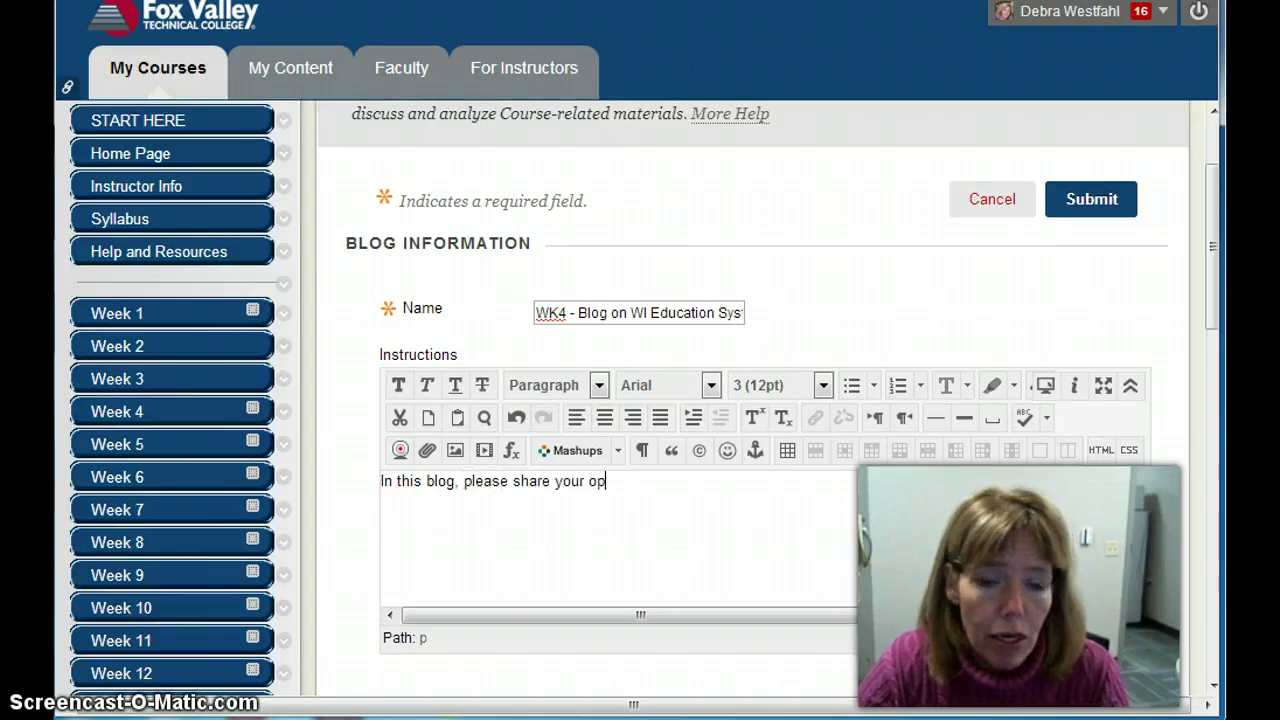
type("inion on the state of t")
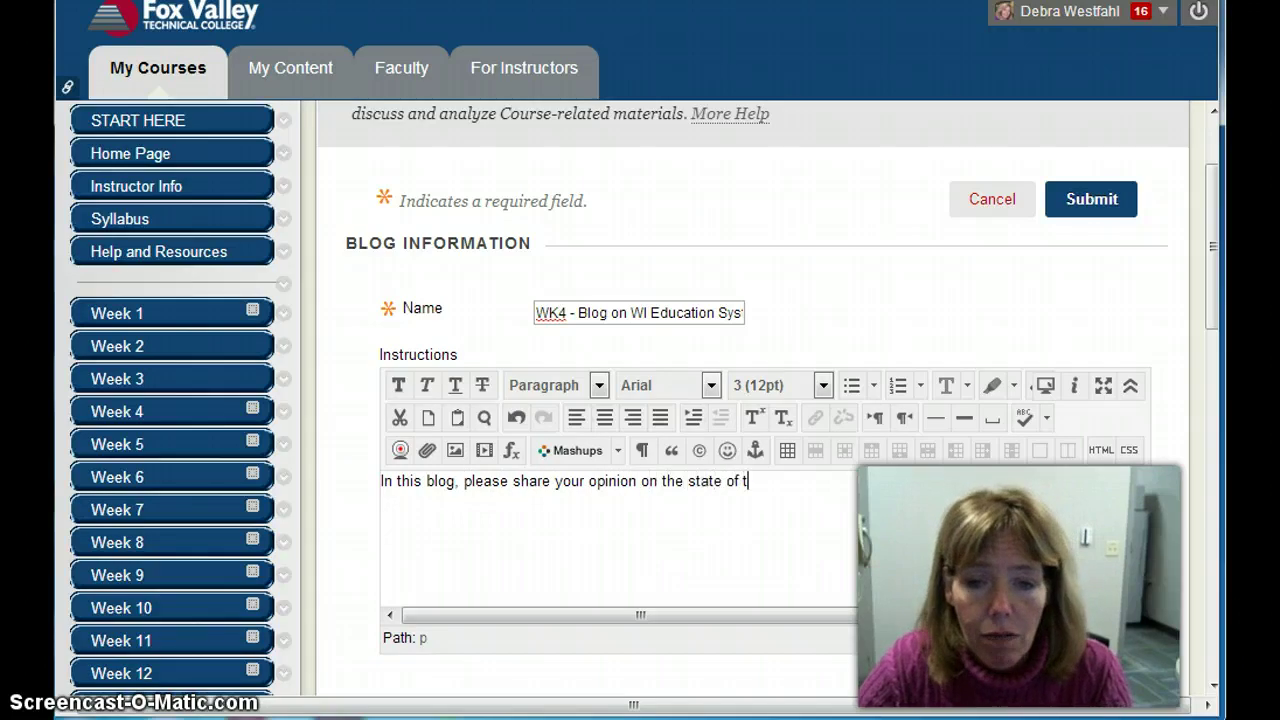
type("he education sys")
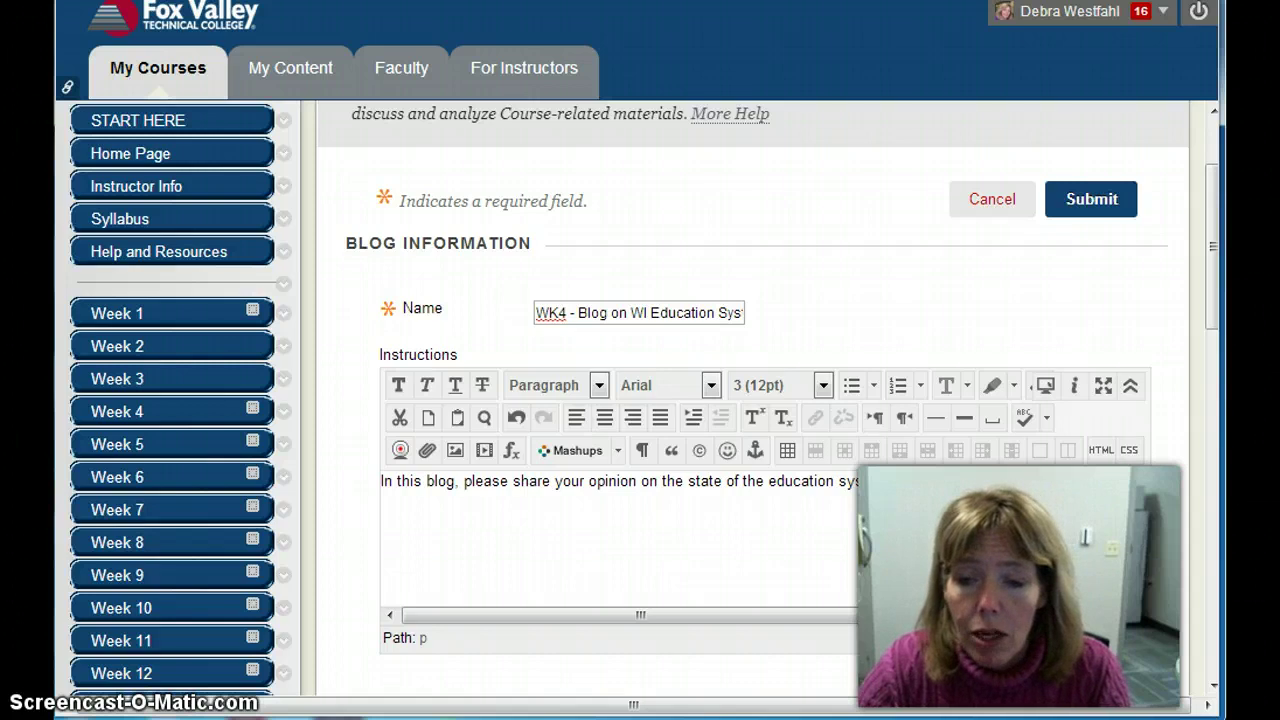
type("m")
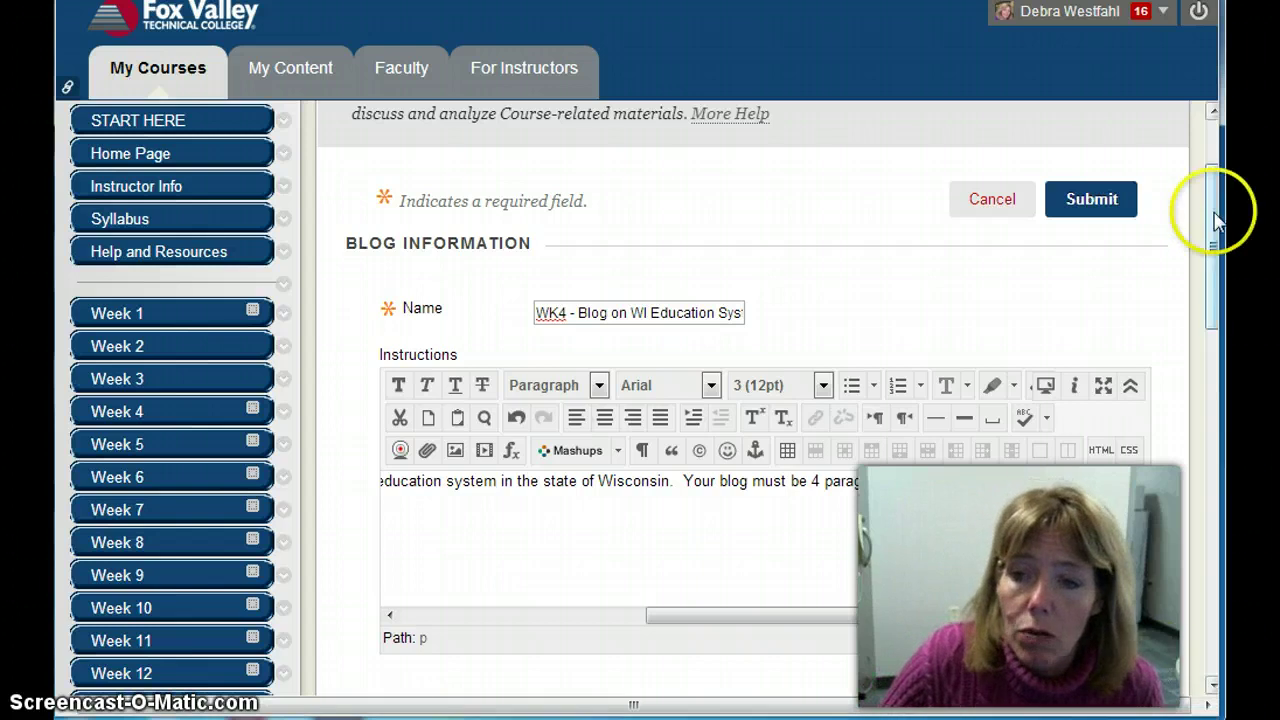
Disallow anonymous comments on the new blog, in its participation settings
left_click_drag(1214, 243, 1194, 380)
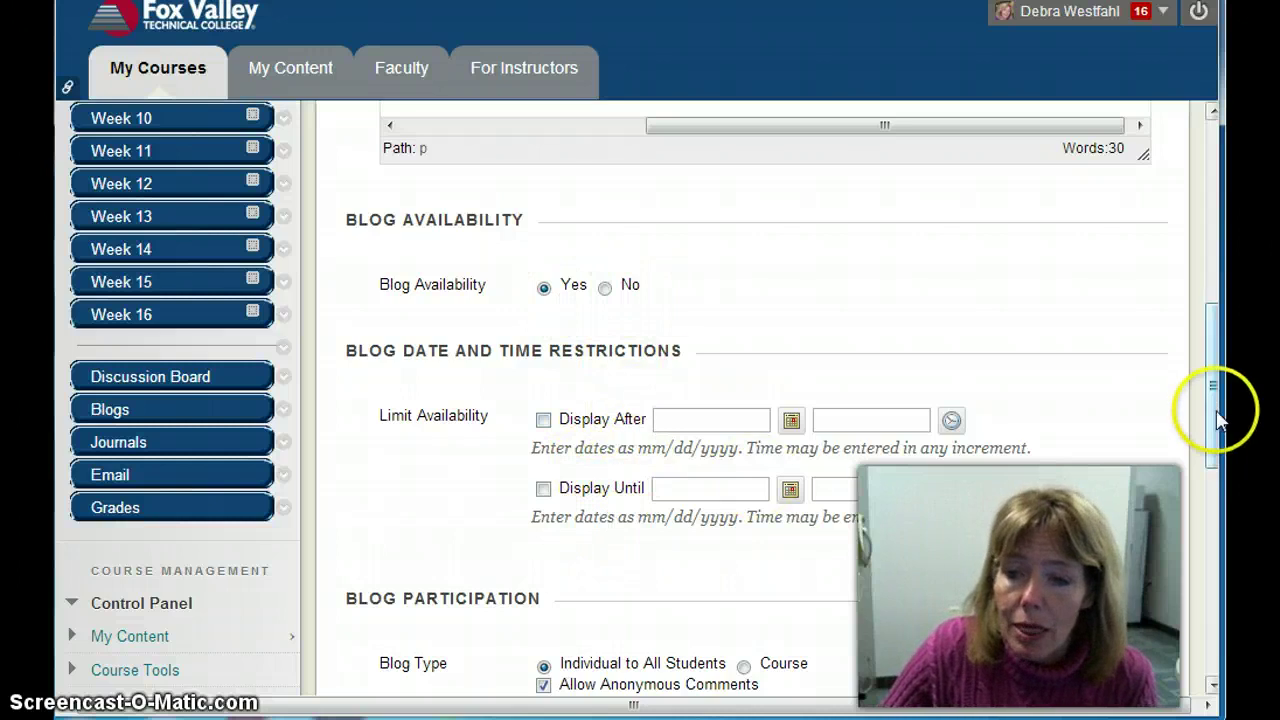
left_click_drag(1214, 423, 1216, 545)
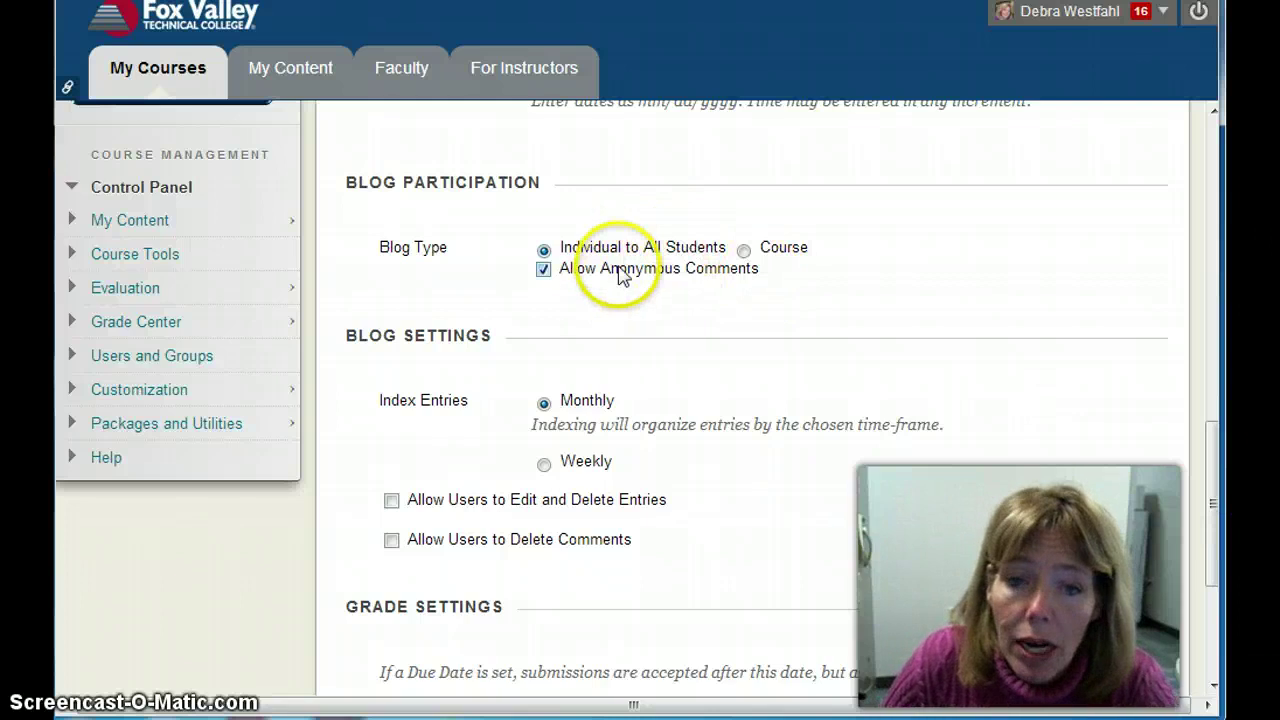
left_click(543, 269)
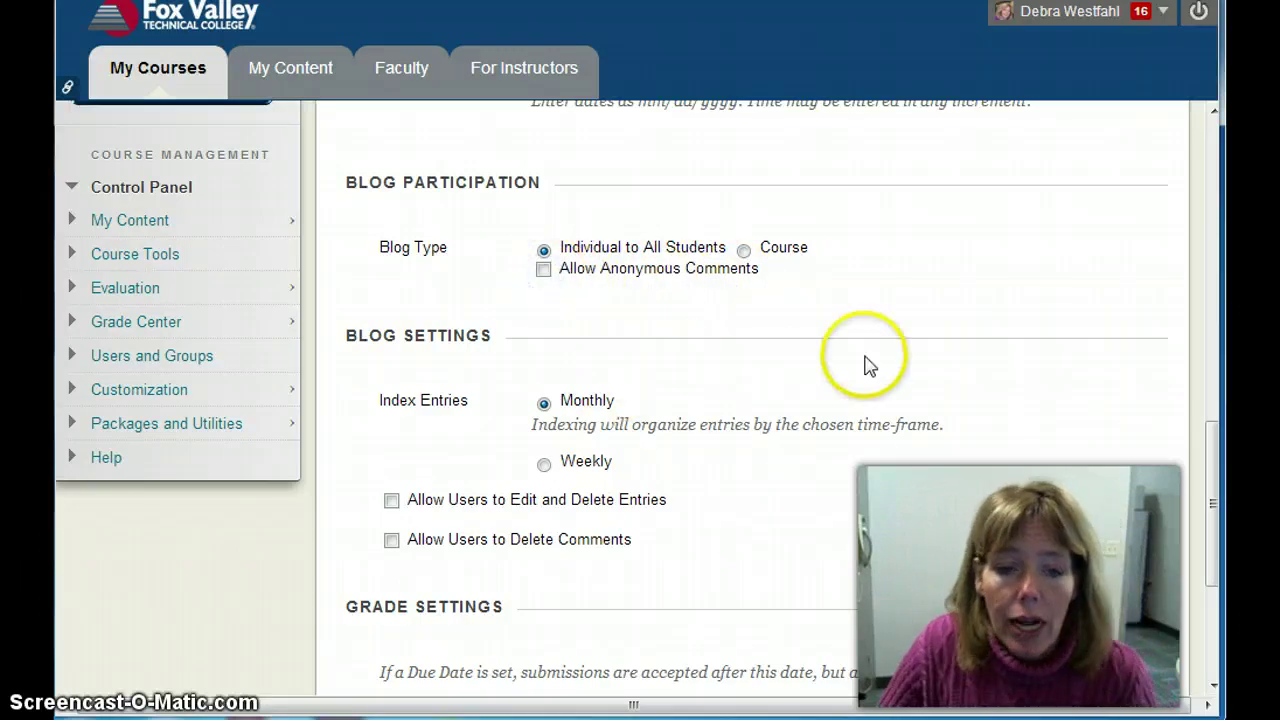
Make the blog graded with 10 points possible and submit it
scroll(769, 397, "down", 2)
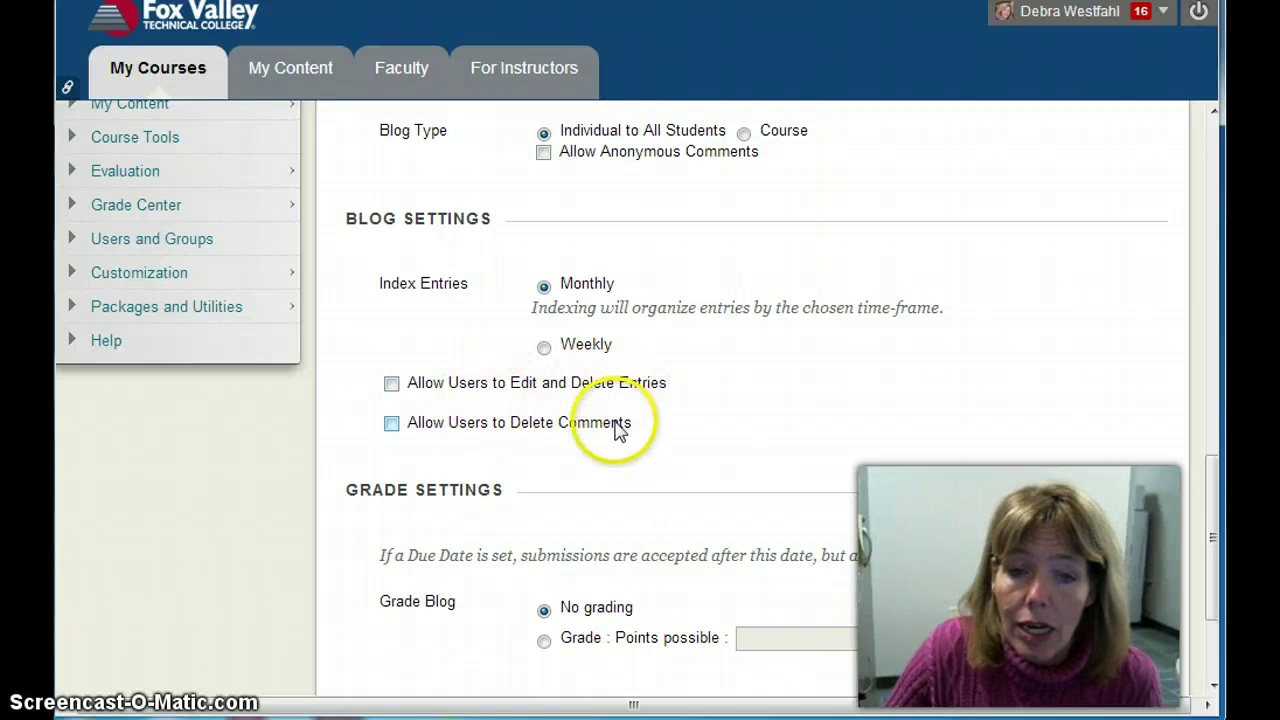
scroll(1120, 460, "down", 3)
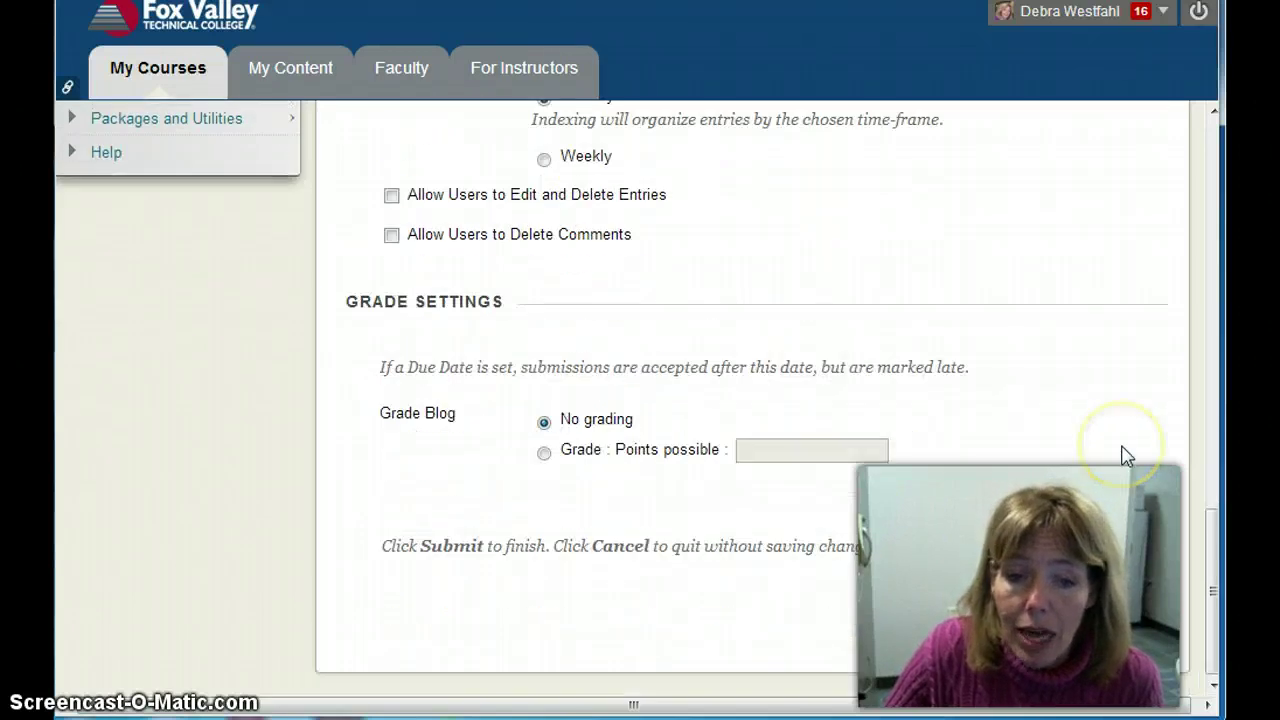
left_click(543, 452)
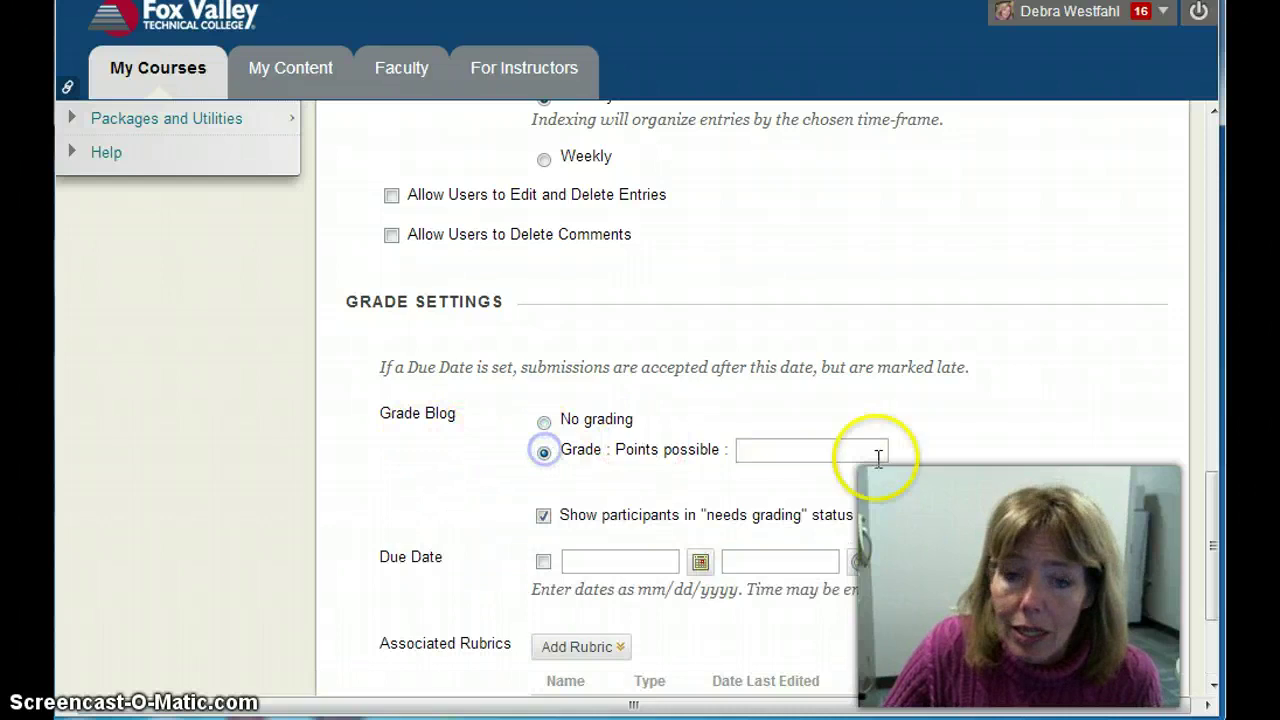
left_click(827, 455)
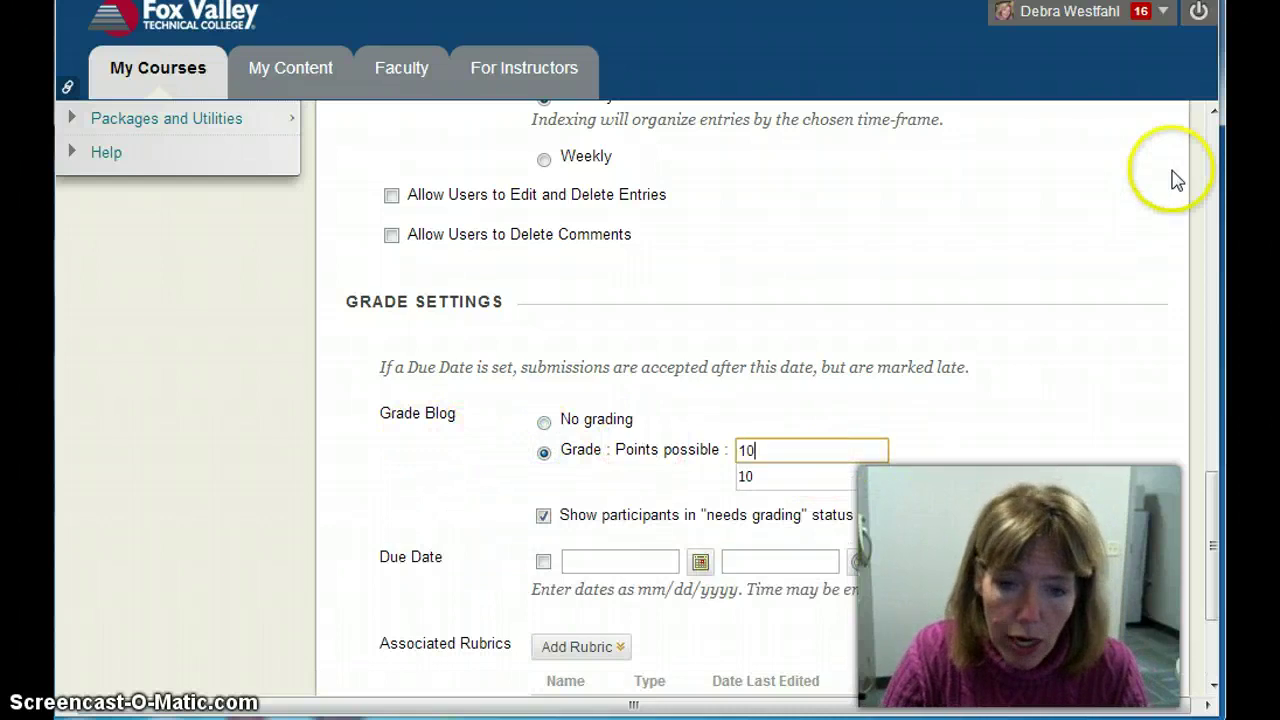
left_click(750, 480)
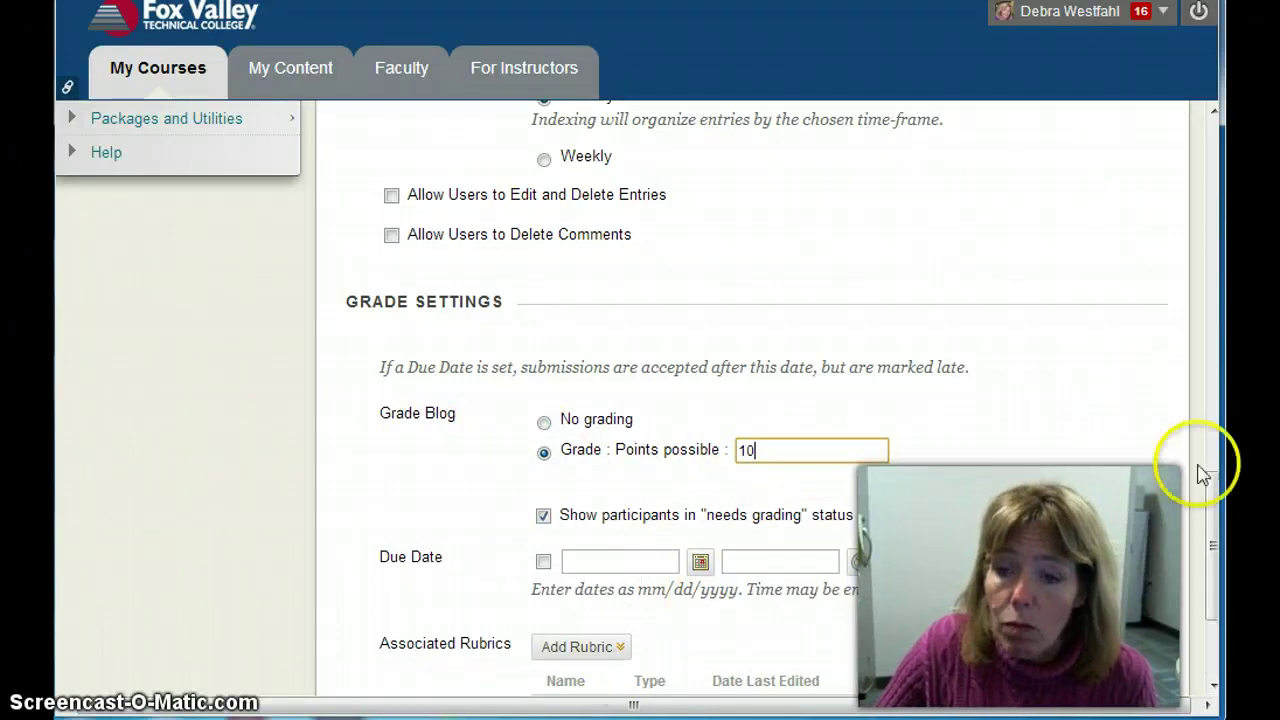
left_click_drag(1218, 525, 1203, 611)
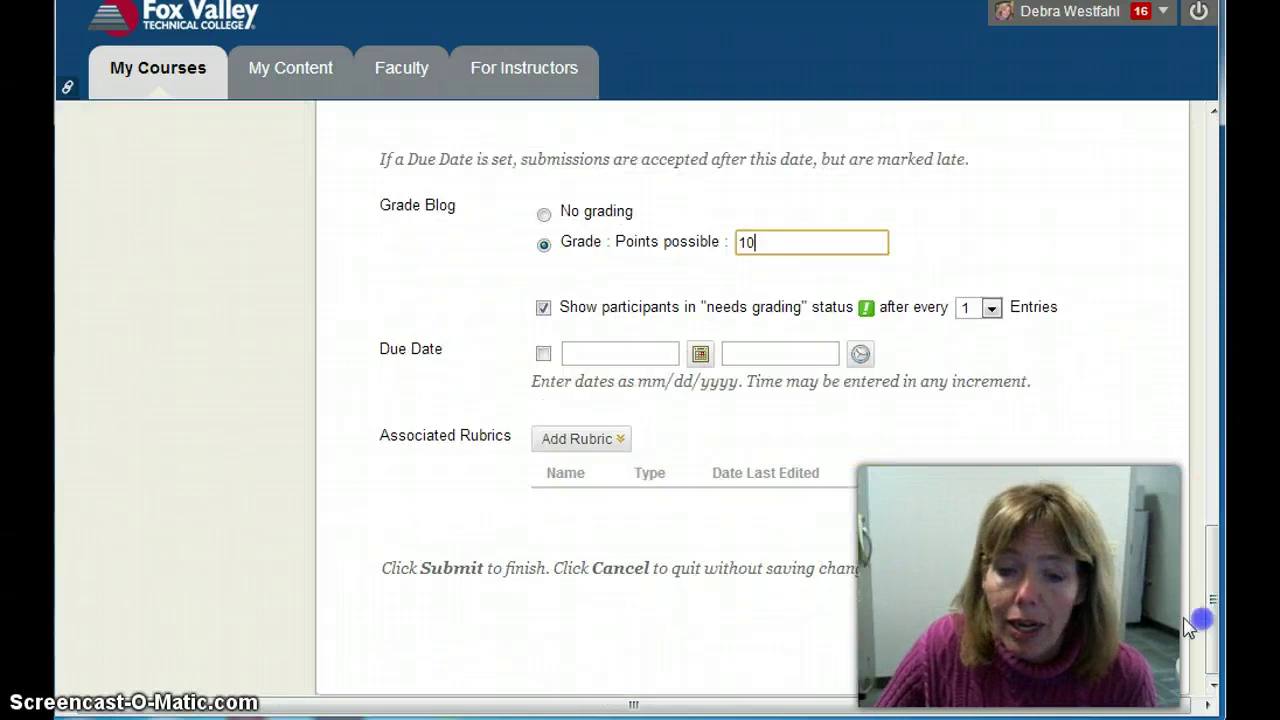
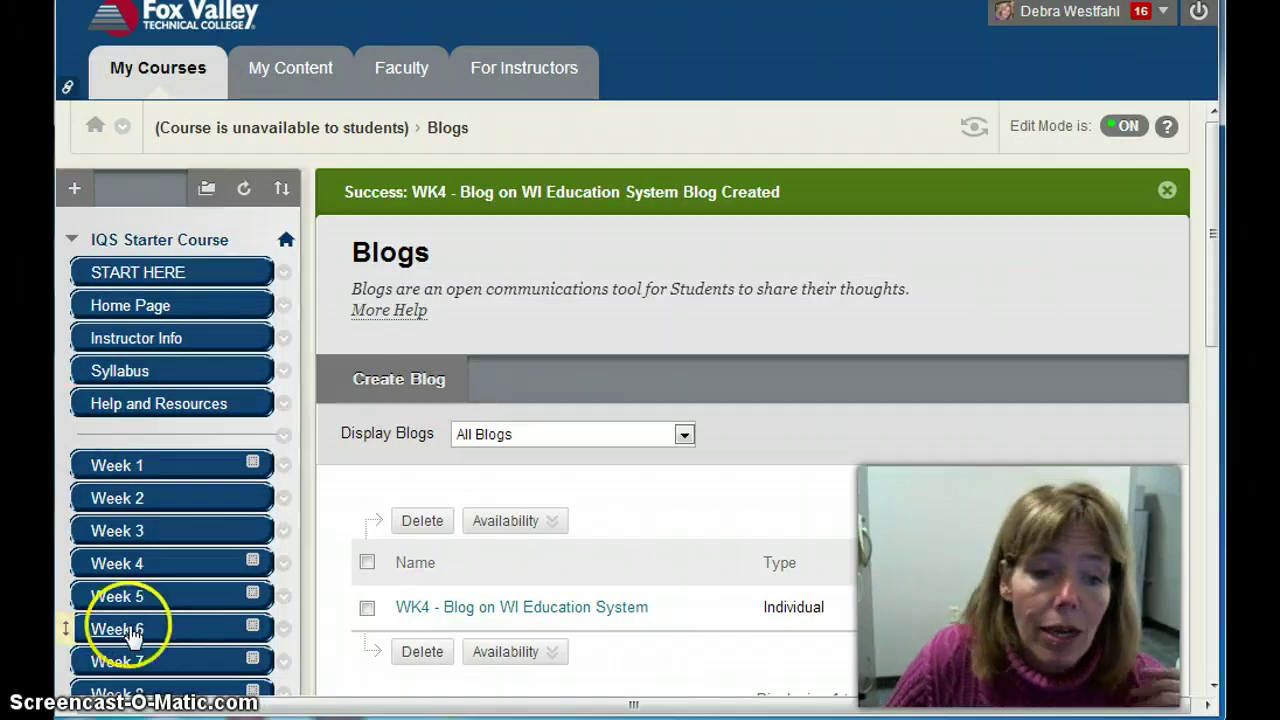
Start a new course link in the Week 4 content area and choose the course's Blogs tool as its target
left_click(128, 566)
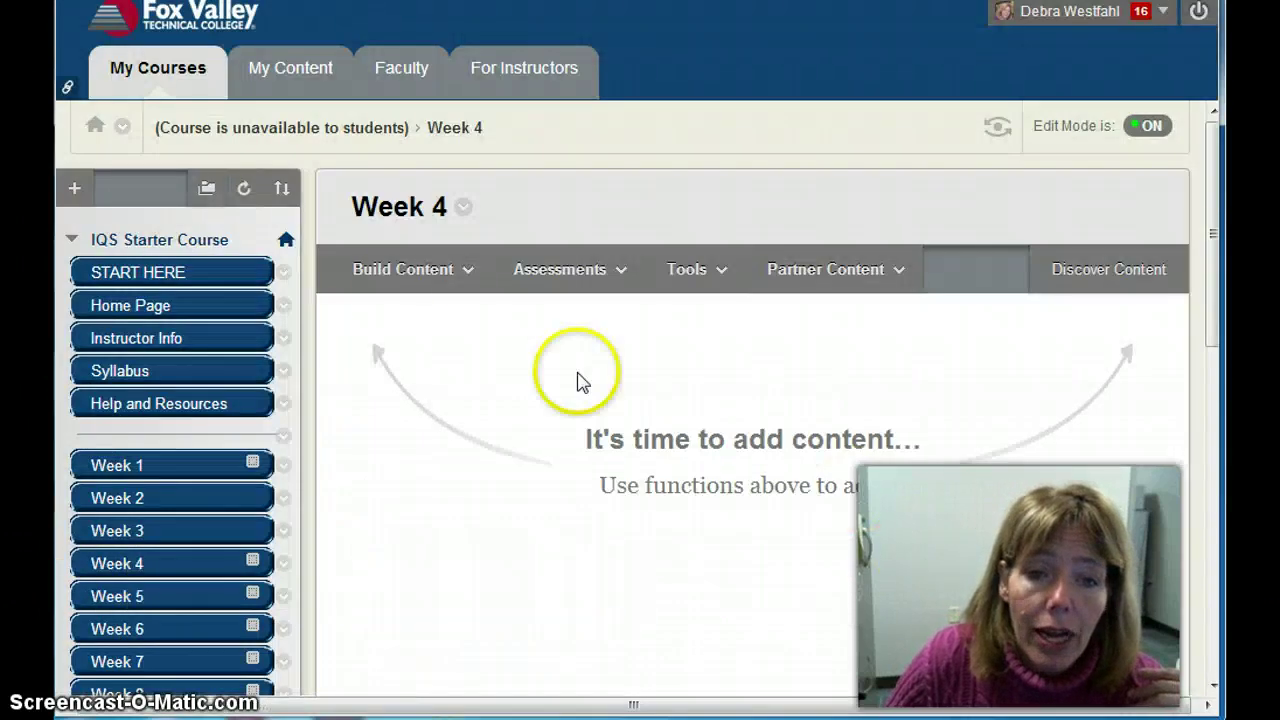
left_click(405, 272)
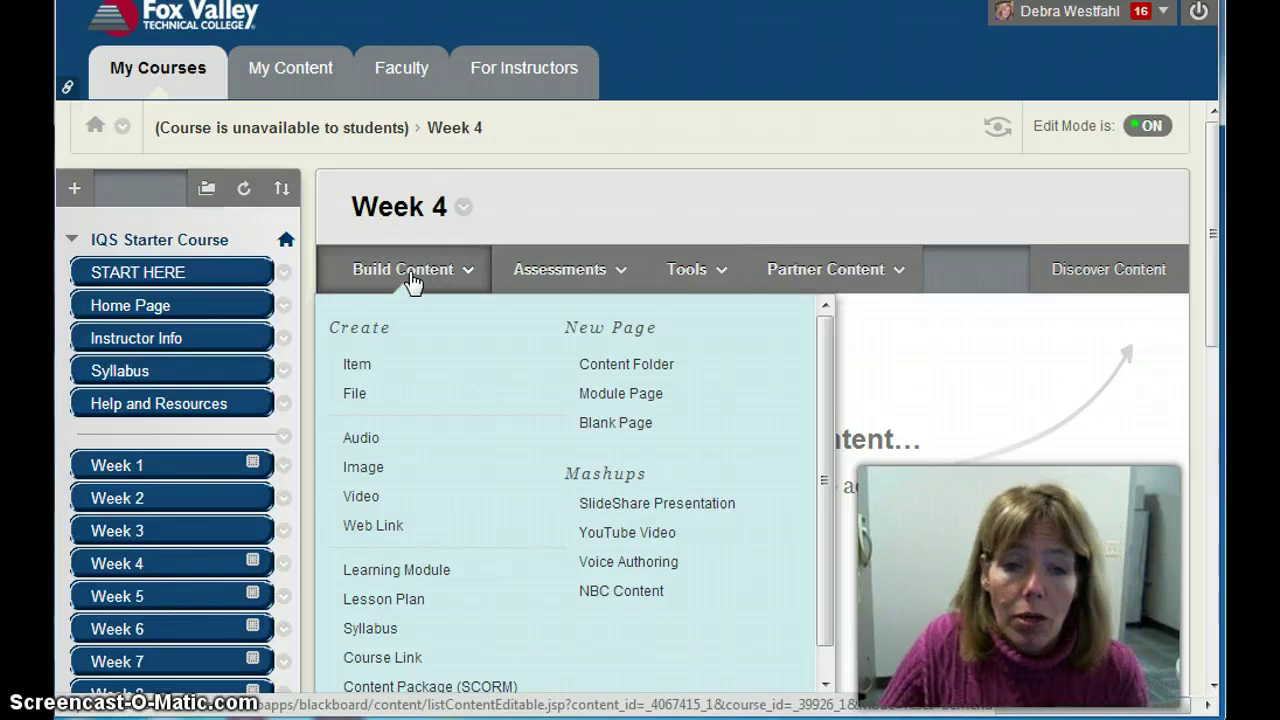
left_click(405, 660)
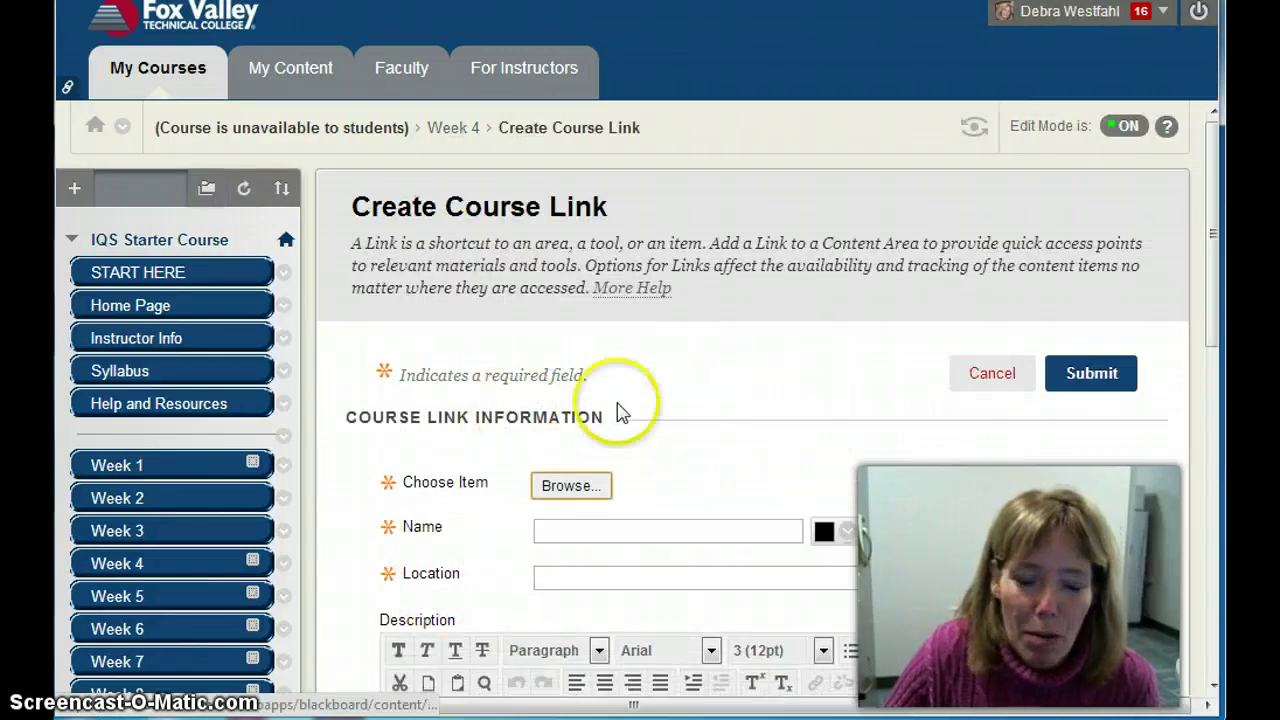
left_click(560, 485)
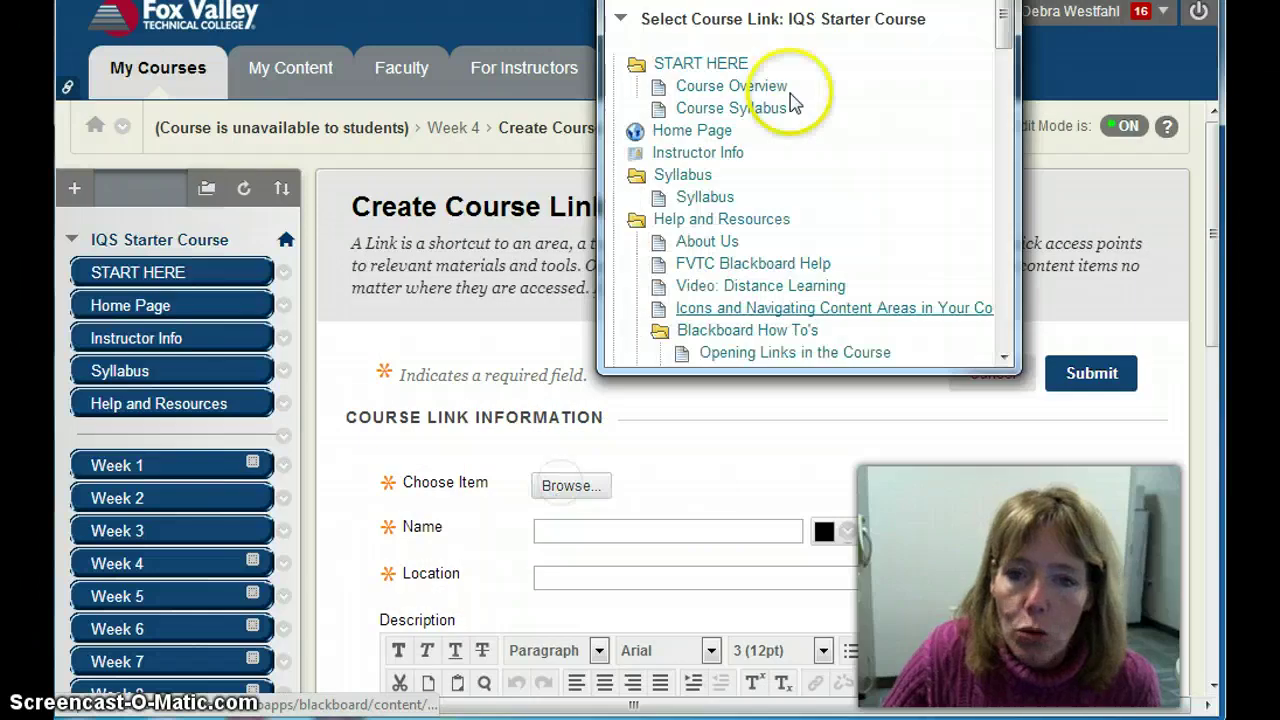
left_click_drag(1003, 40, 979, 297)
left_click(672, 190)
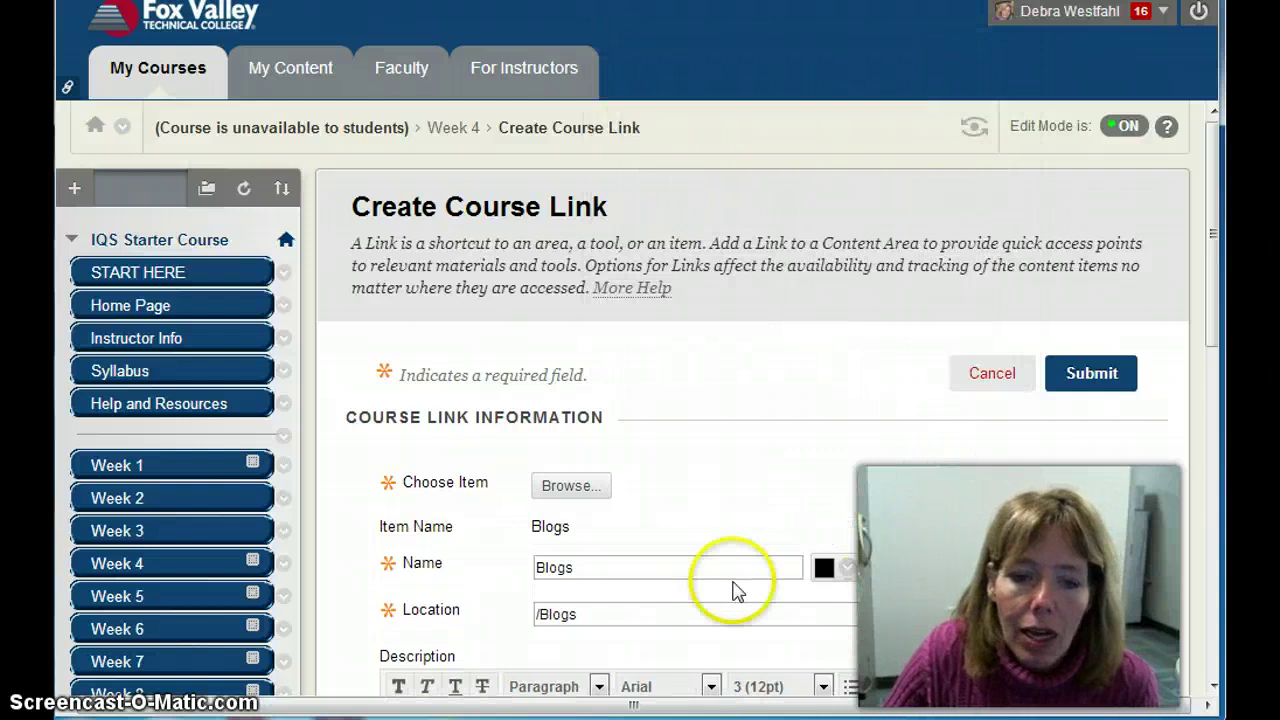
Name the course link "1. Create a blog with your opinion on the state of the education system."
left_click(592, 574)
key("ctrl+a")
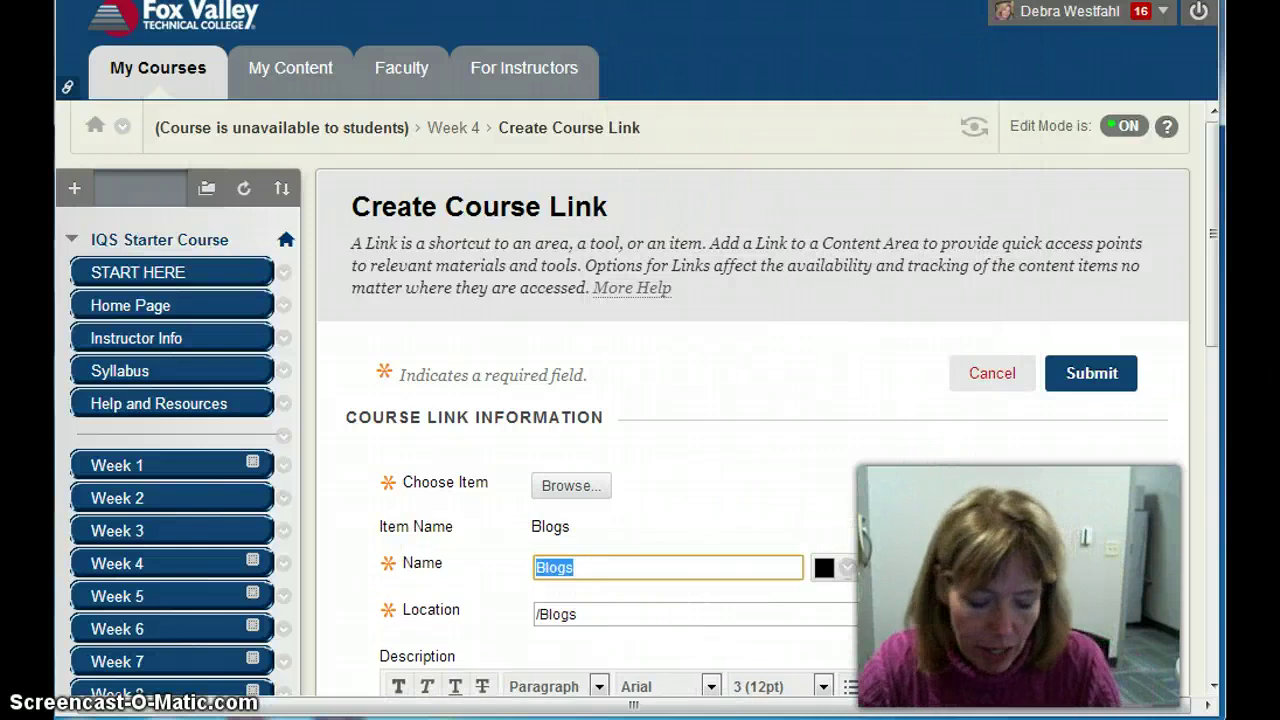
type("1. ")
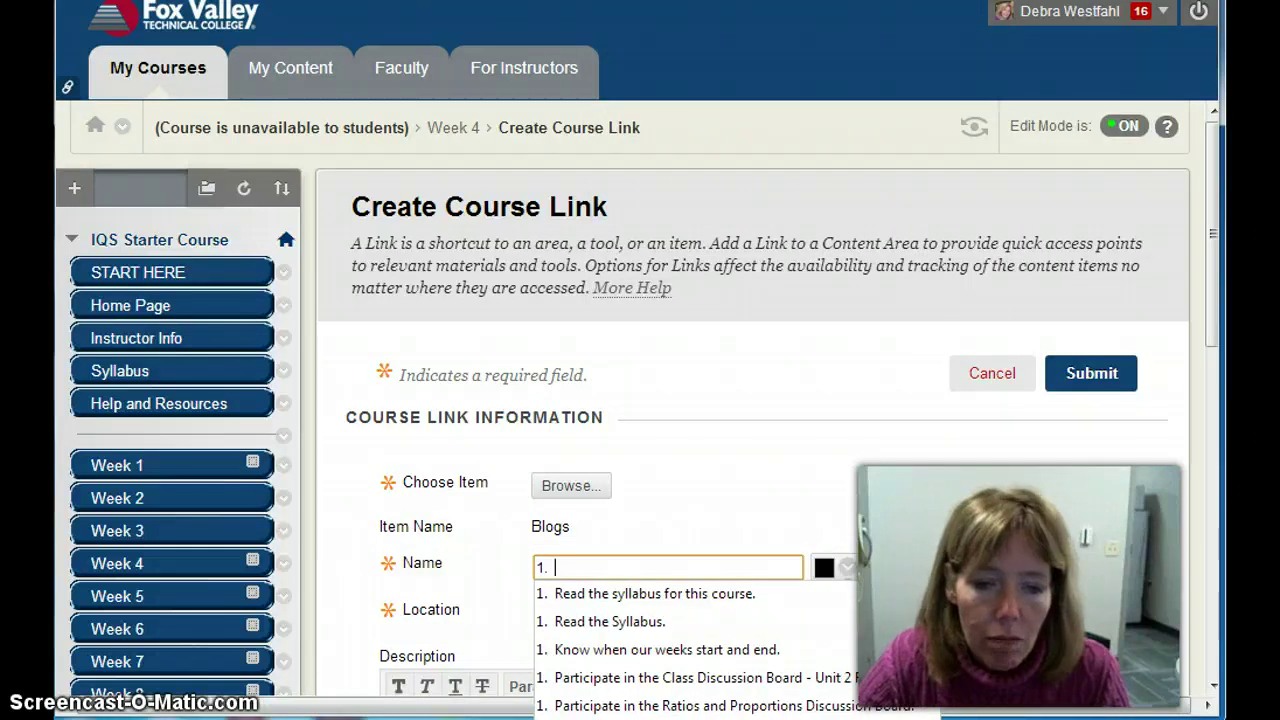
type("Create a blog with your opinion")
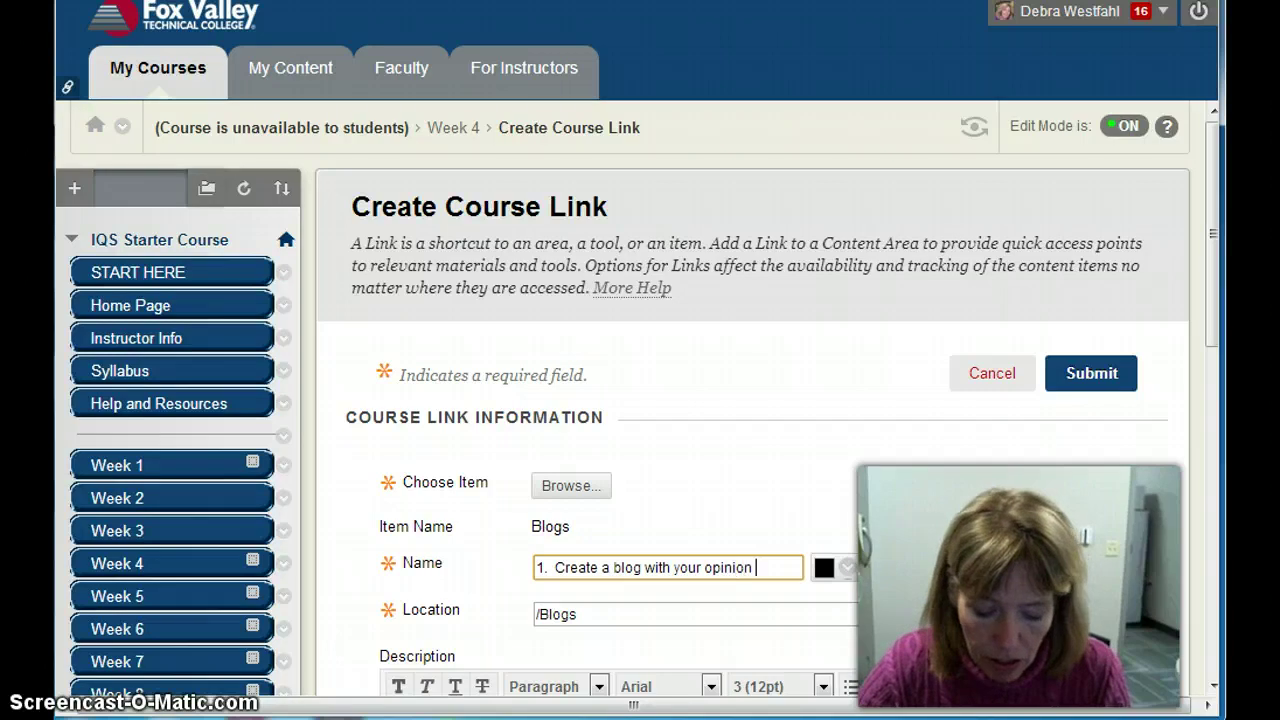
type("s")
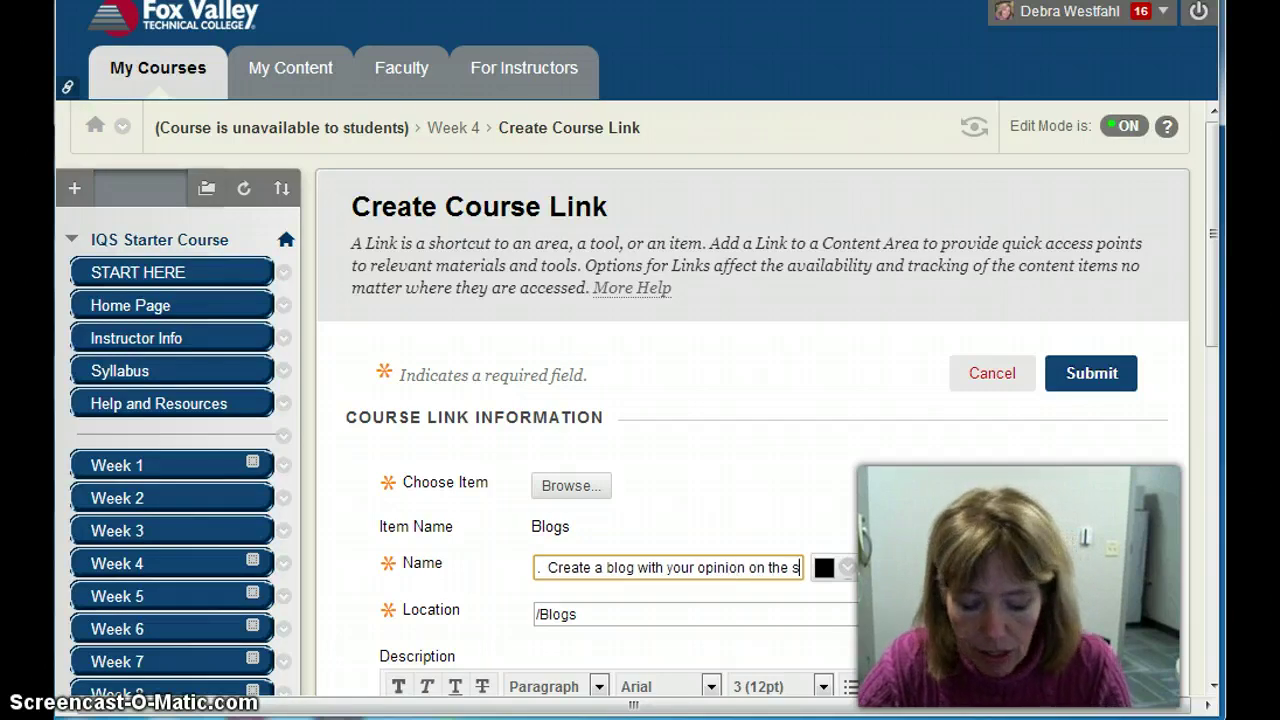
type("tate of the ed")
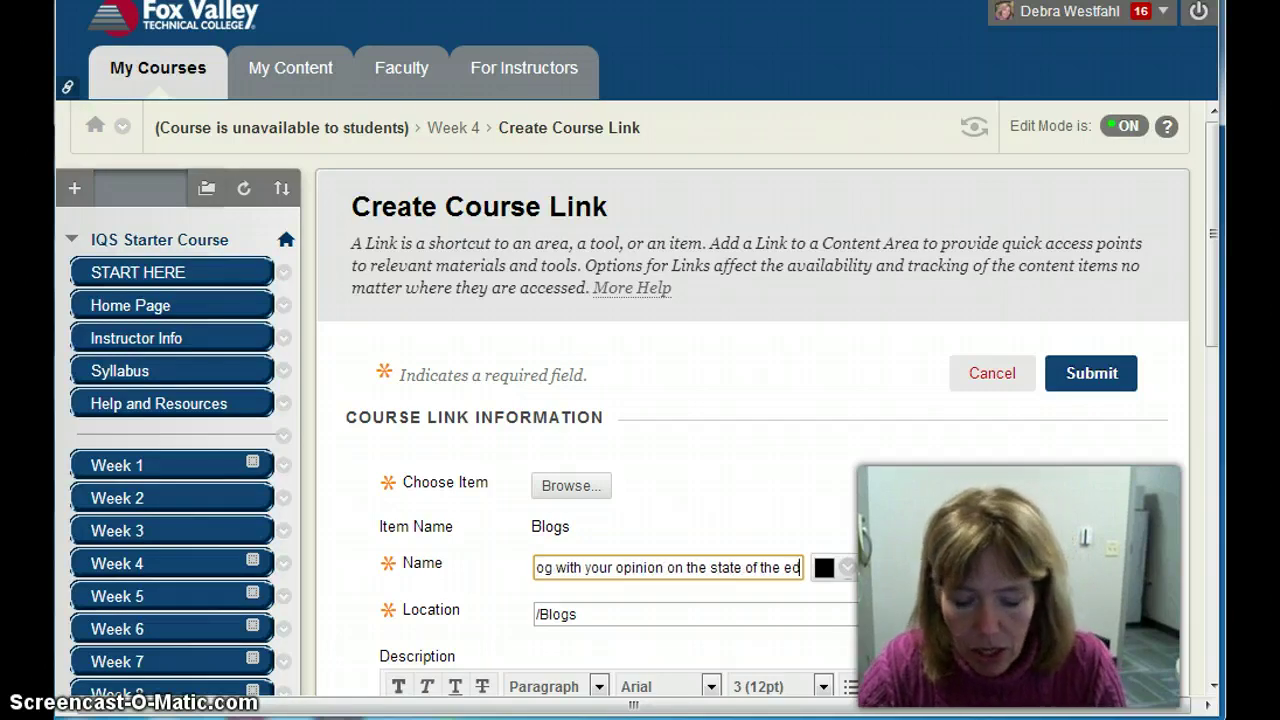
type("ucation system")
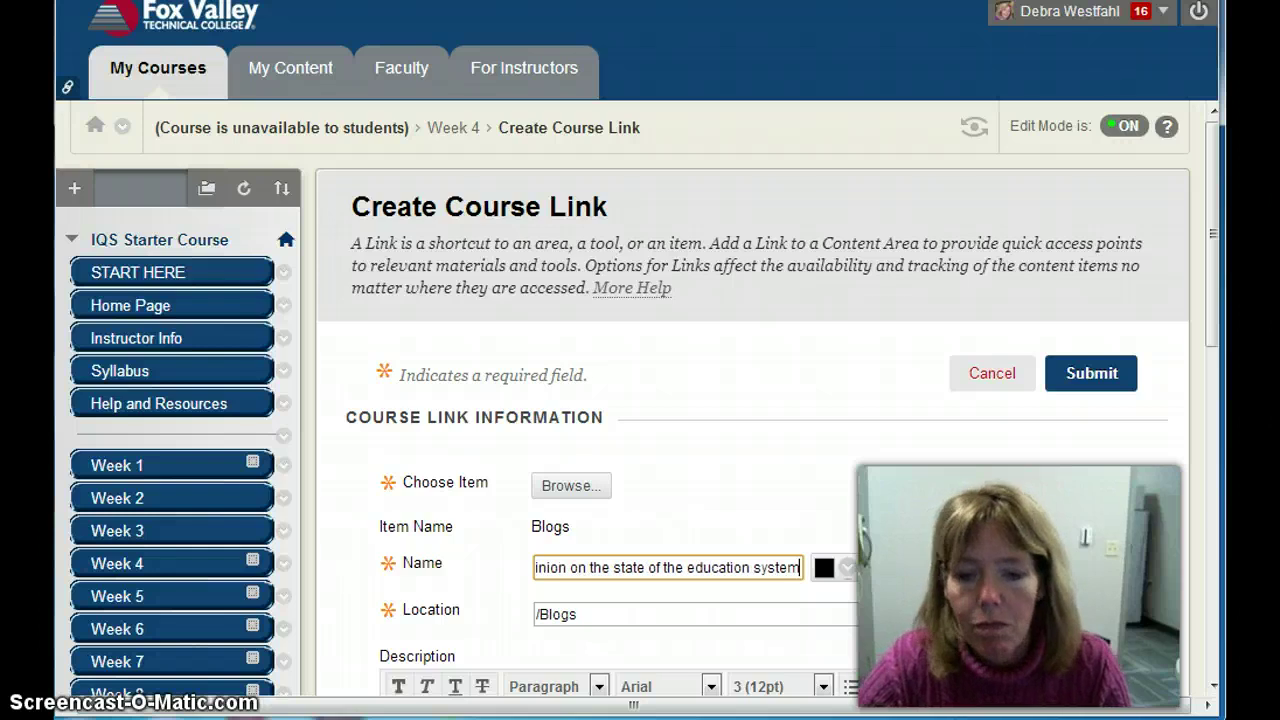
type(".")
Describe the link as "Your entry must be four paragraphs in length and include at least two resources to support your opinion." and submit it
left_click_drag(1214, 251, 1211, 411)
left_click(528, 384)
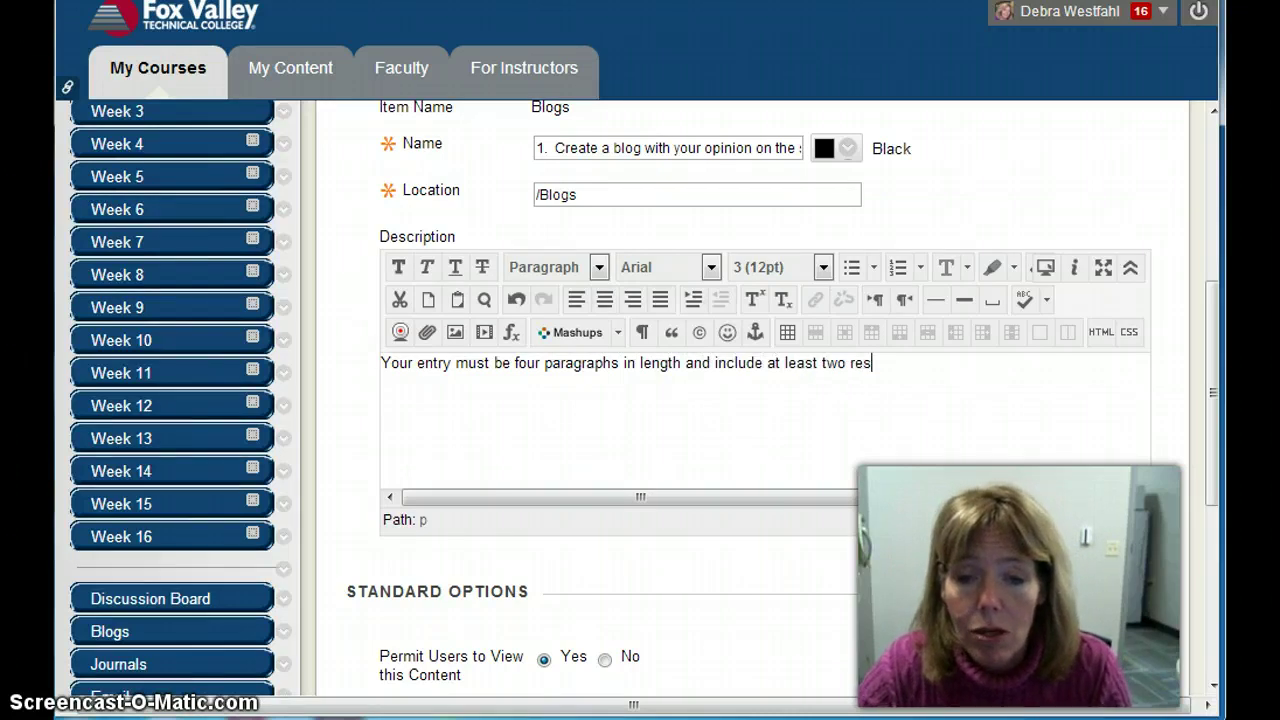
type("to su")
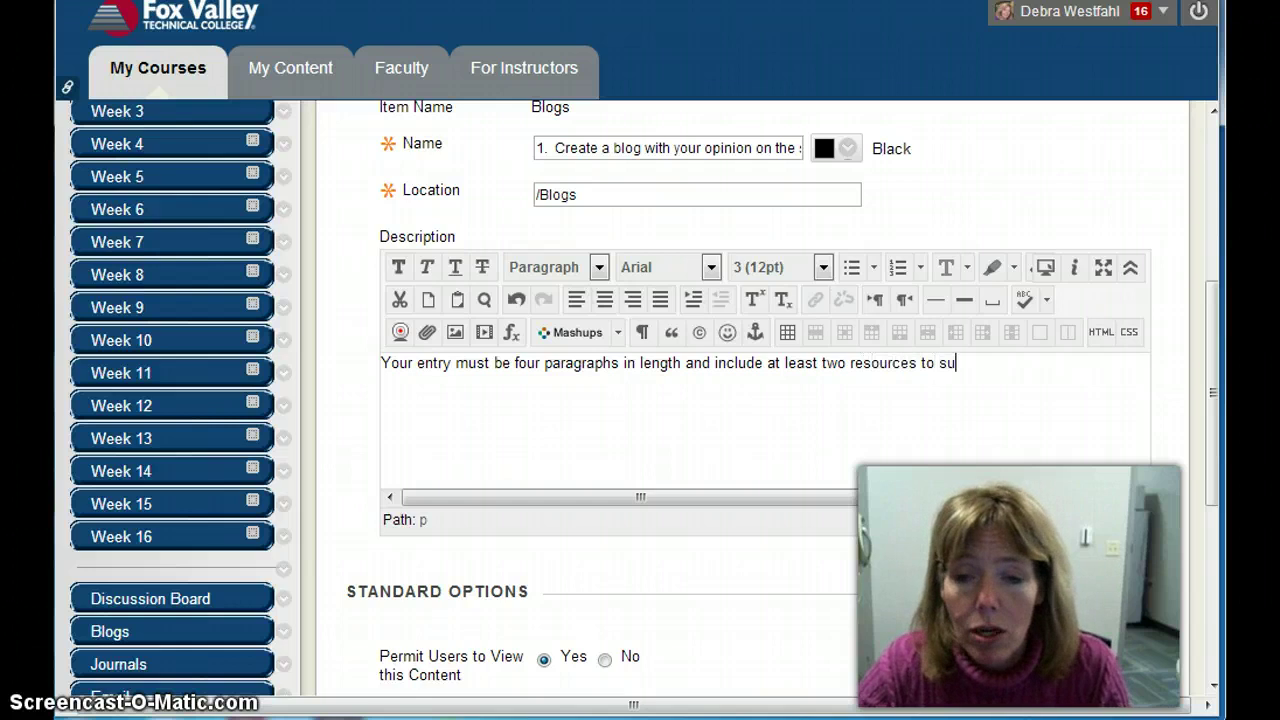
type("pport your opion")
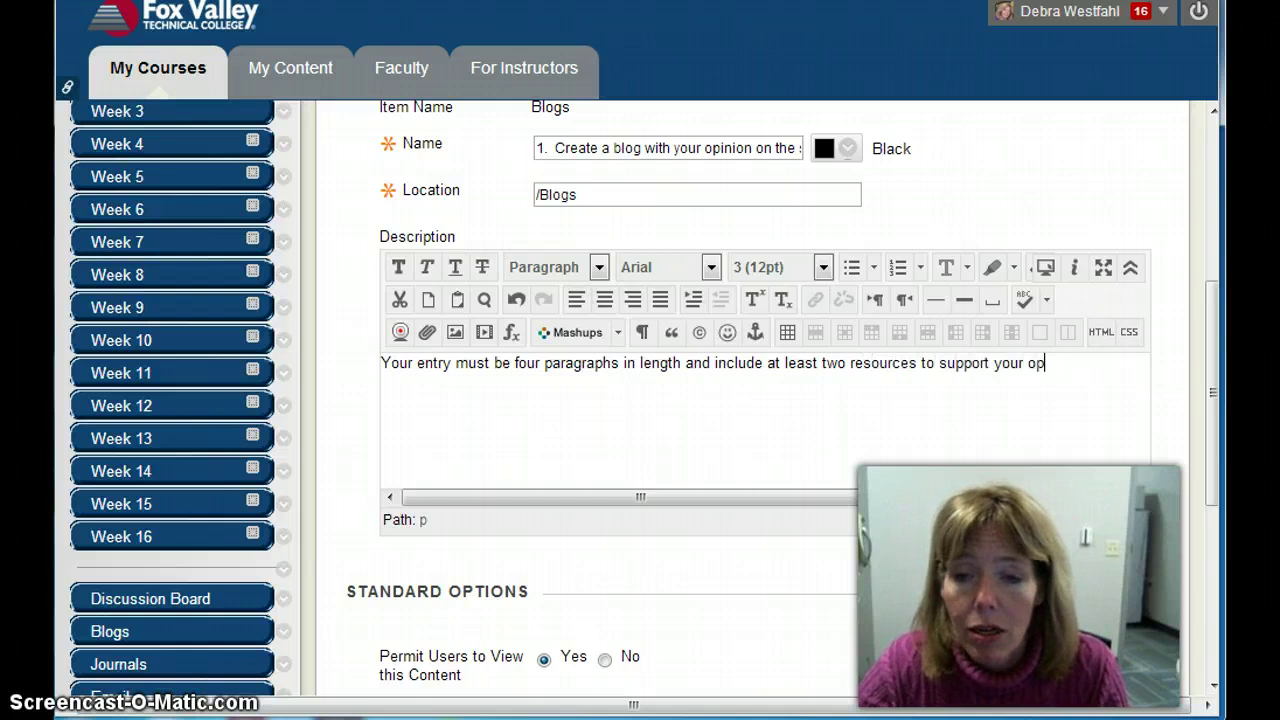
key("BackSpace")
key("BackSpace")
type("nion.")
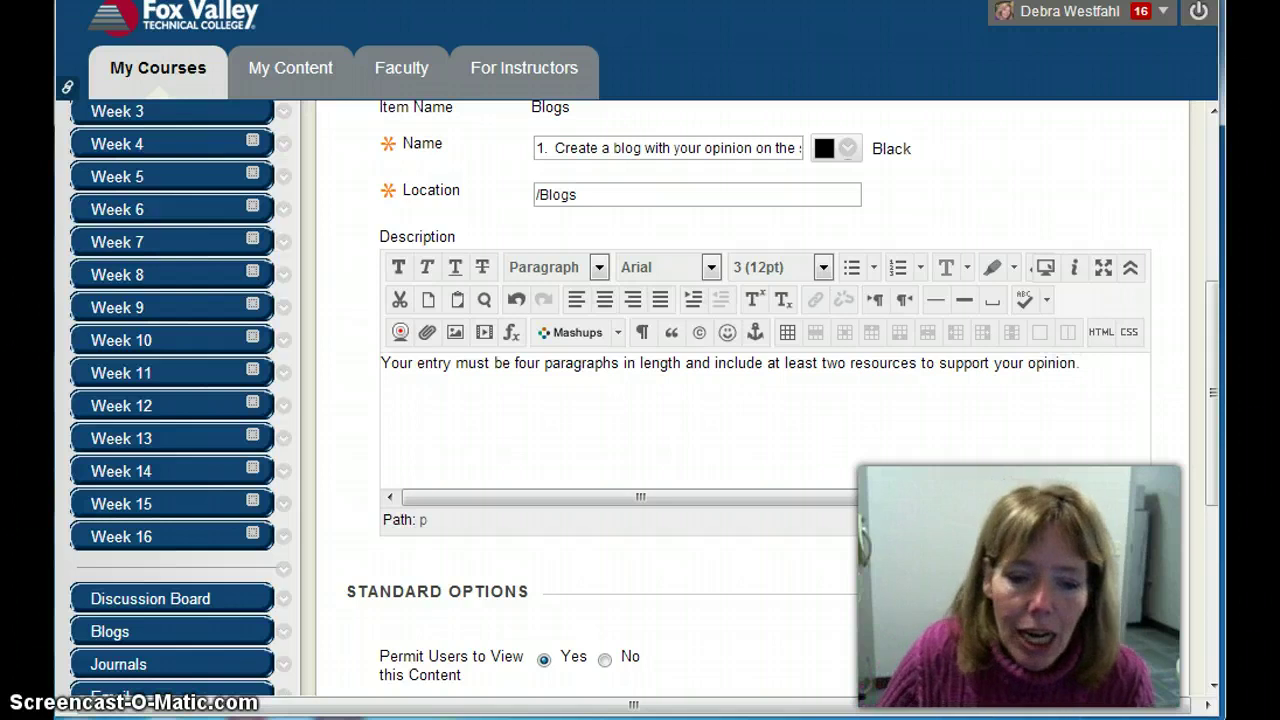
scroll(1218, 452, "down", 3)
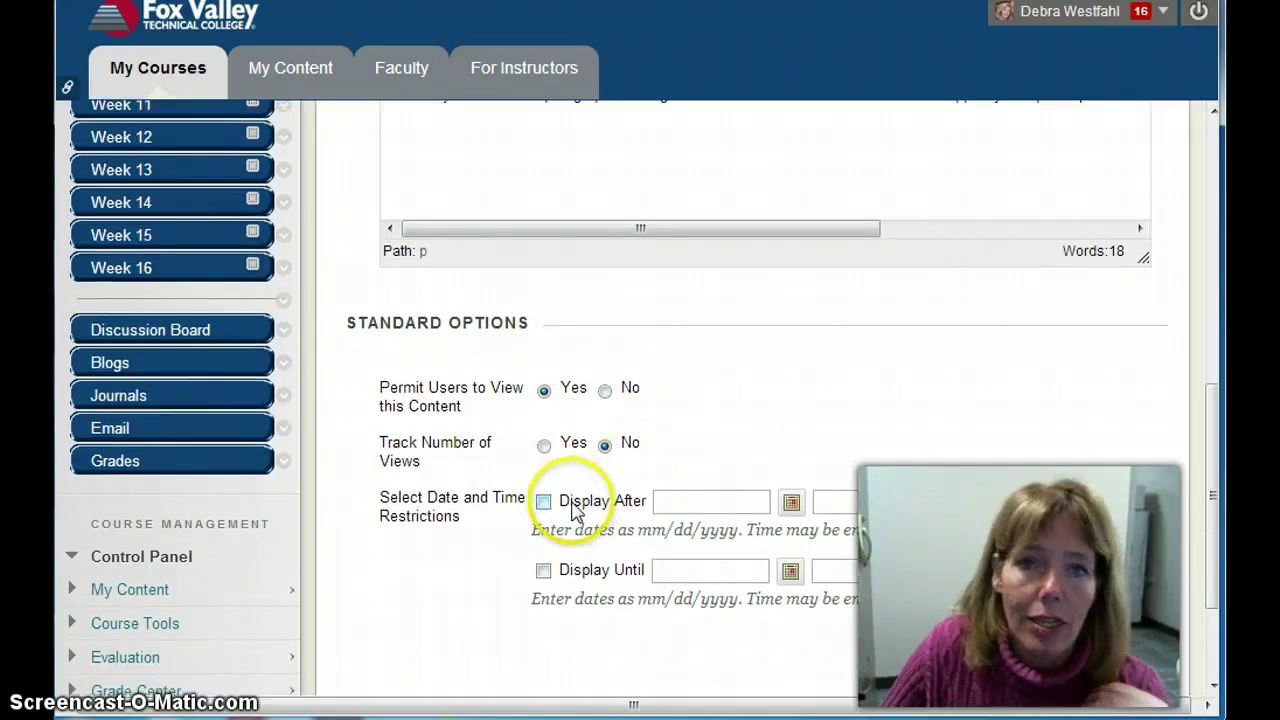
scroll(1218, 537, "down", 2)
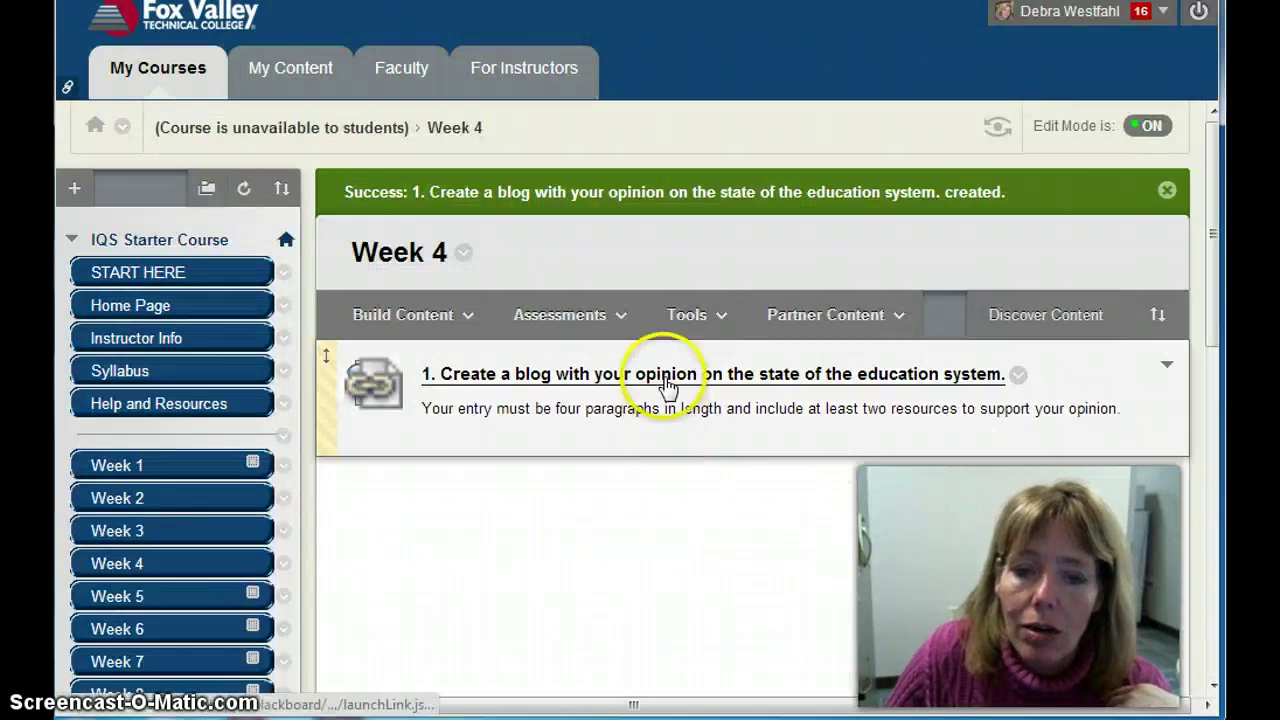
Follow the new Week 4 link and open the WK4 - Blog on WI Education System blog to check its instructions
left_click(667, 385)
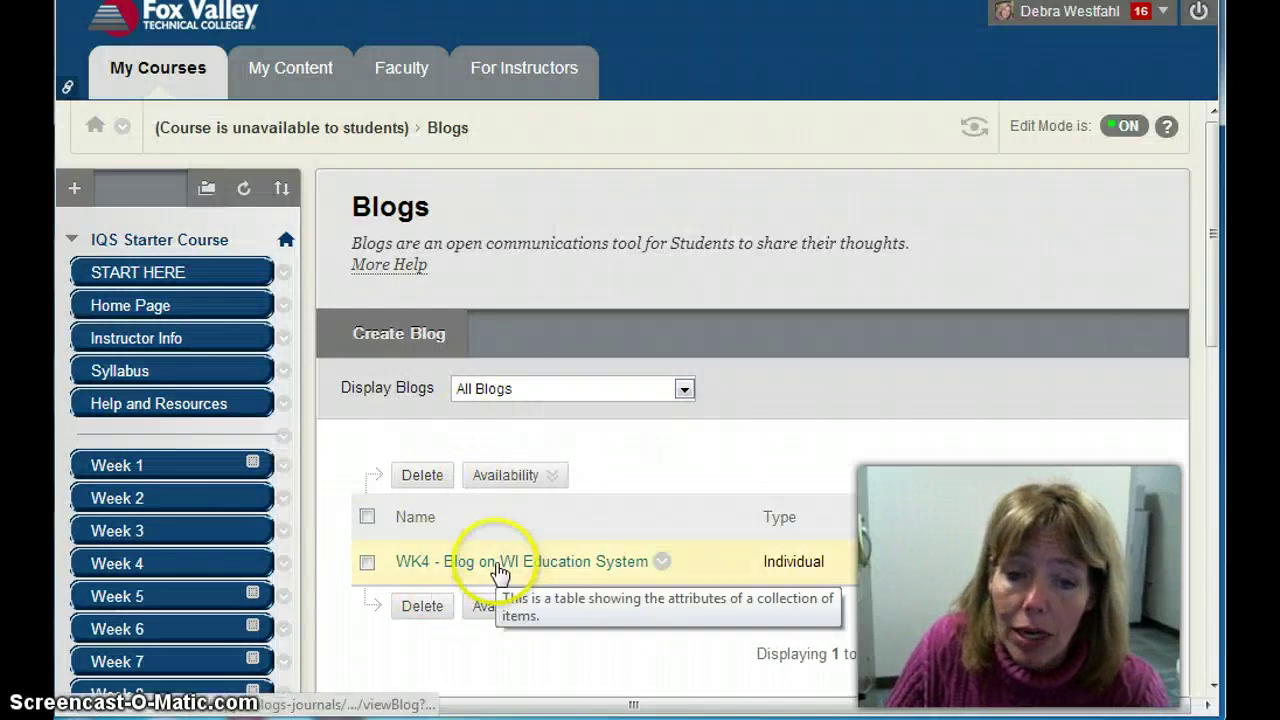
left_click(562, 567)
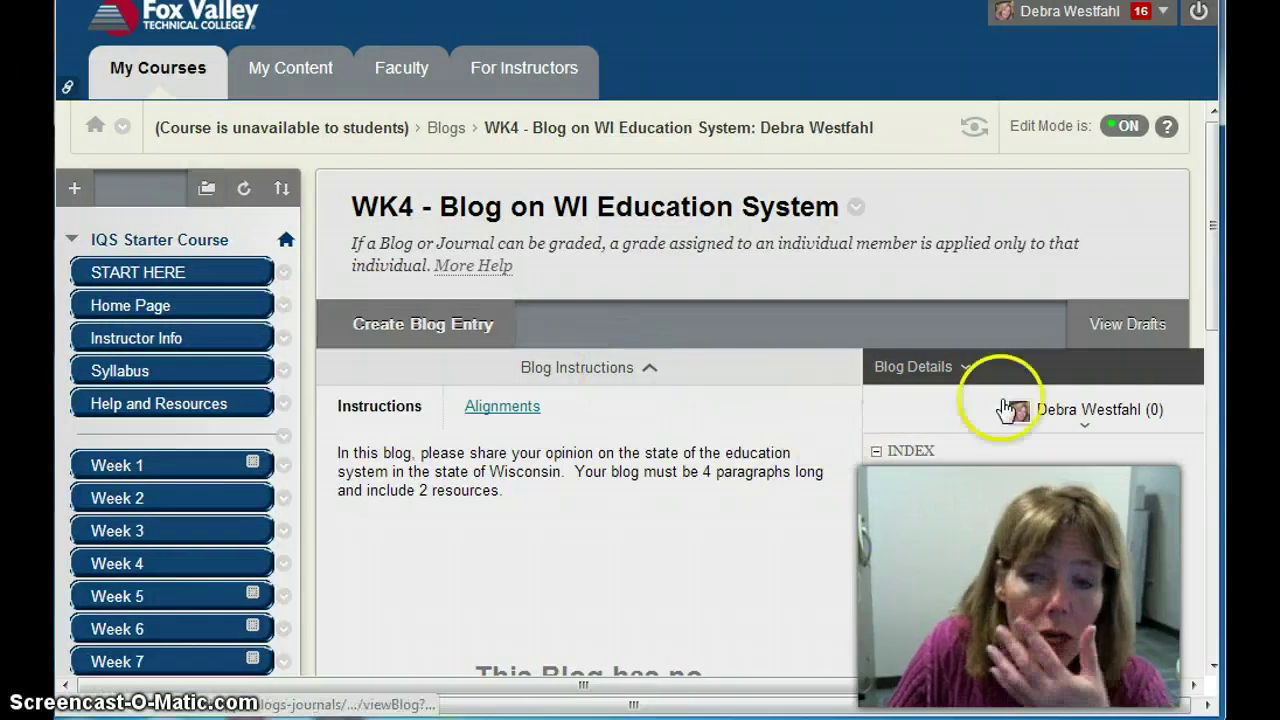
Start a new journal from the course's Journals page and name it "WK4 - Course Reflection Journal"
left_click_drag(1215, 307, 1212, 556)
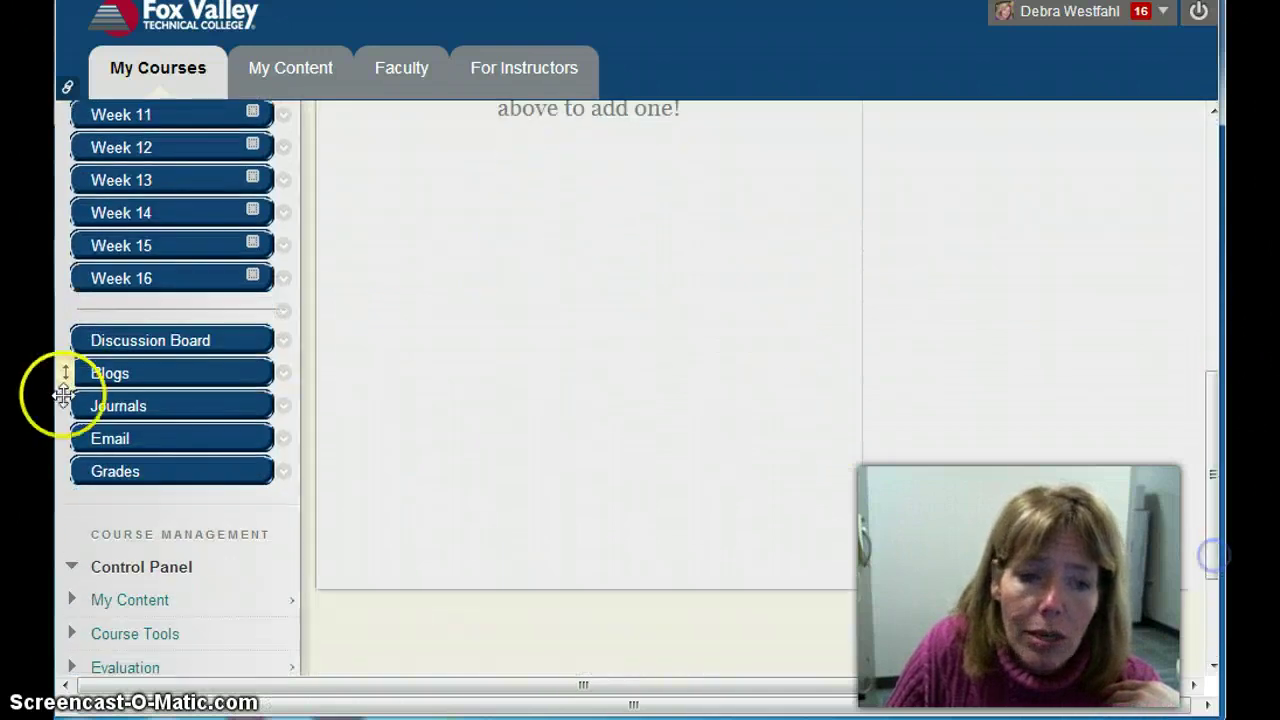
left_click(106, 410)
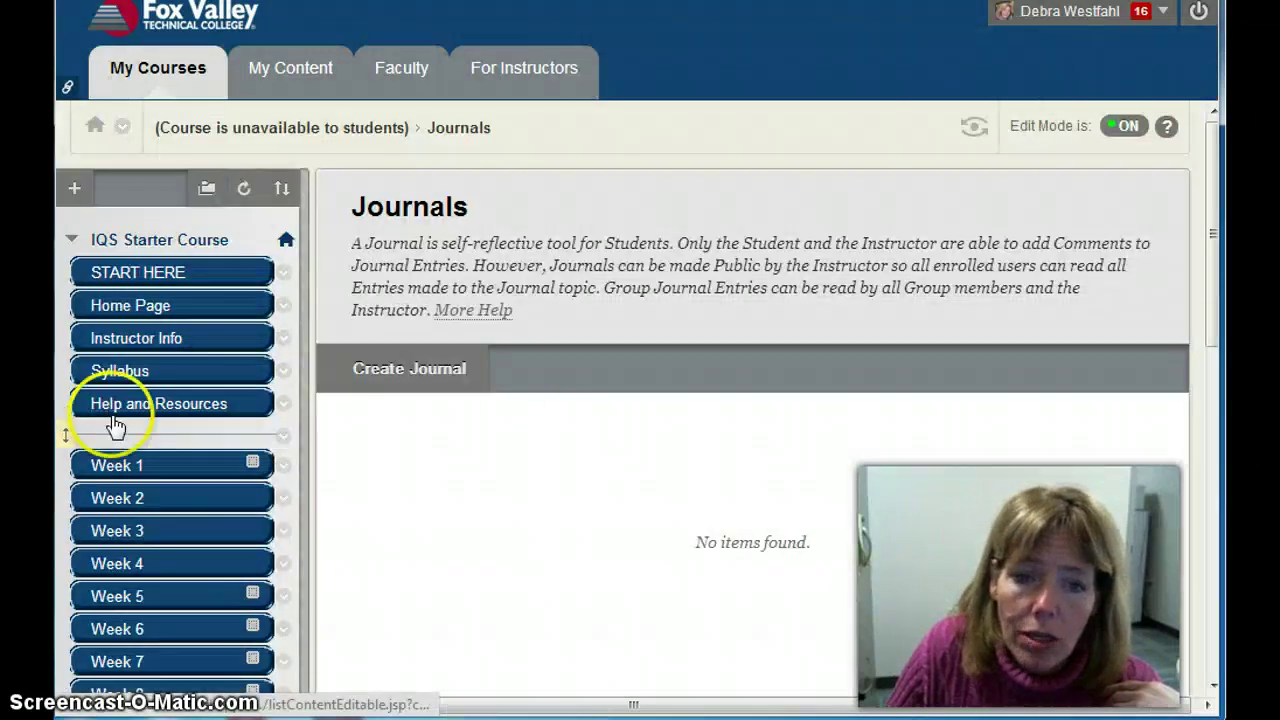
left_click(425, 372)
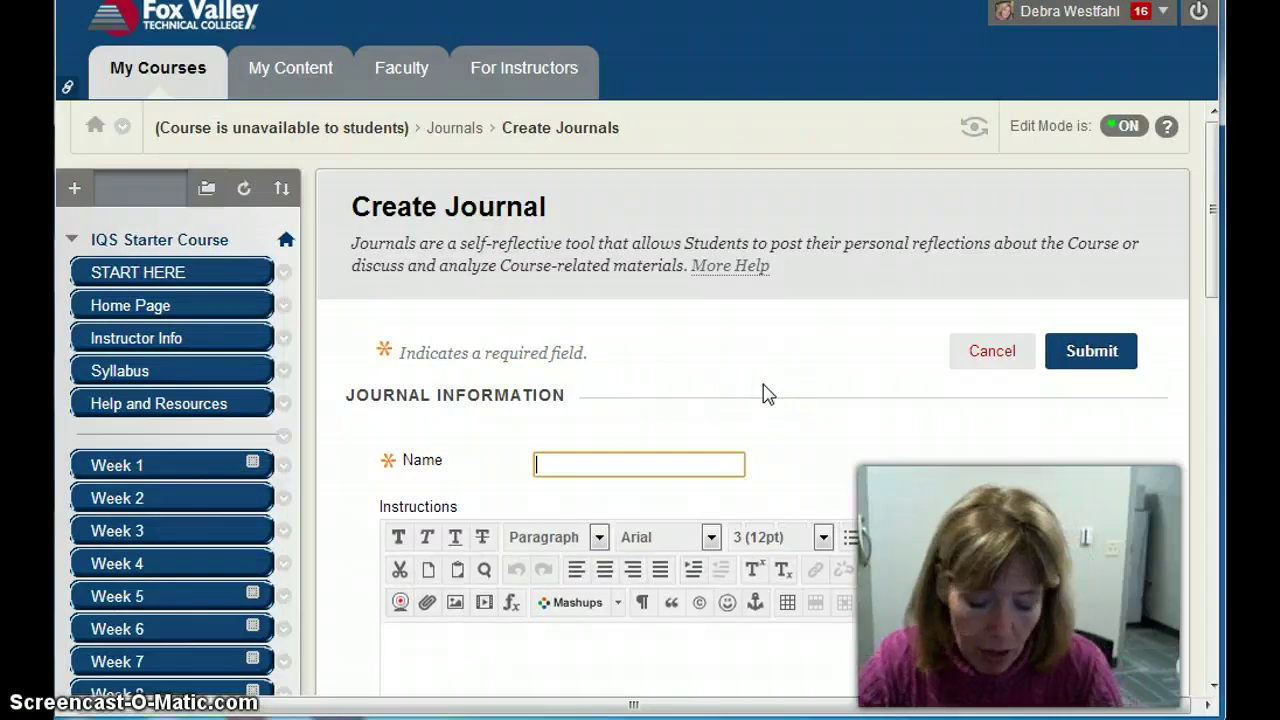
type("W")
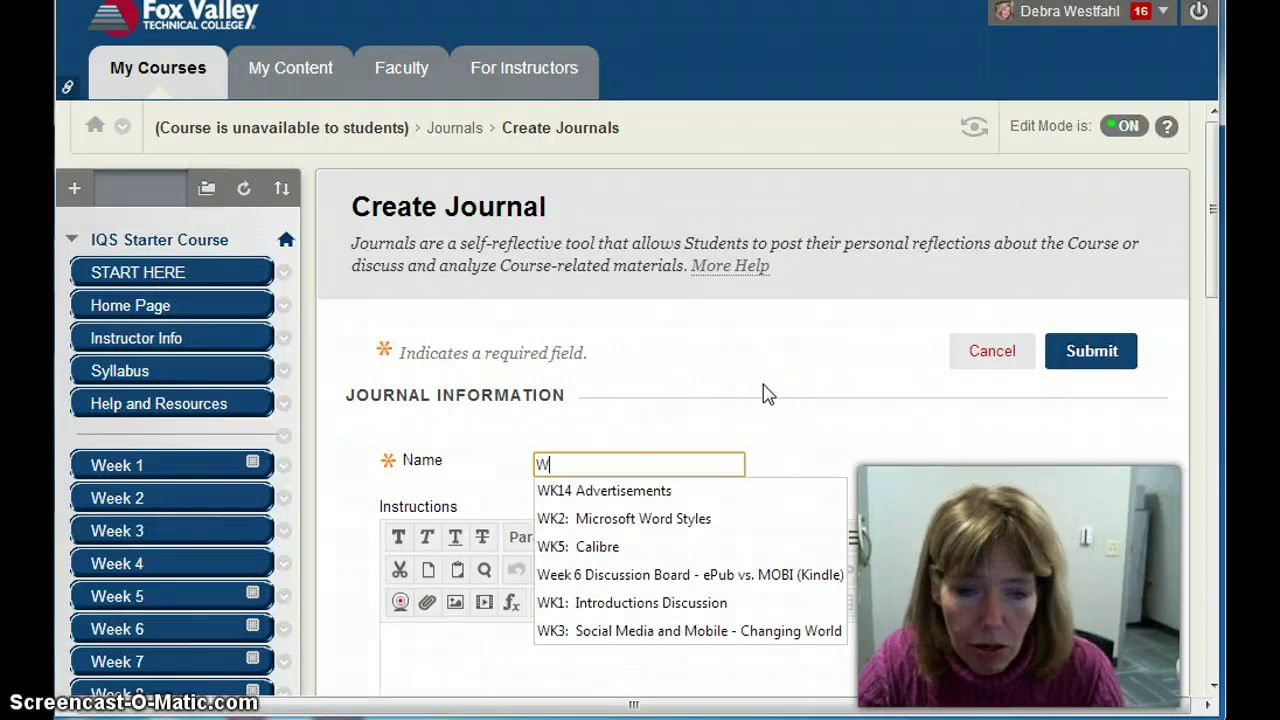
type("K4 - Course Ref")
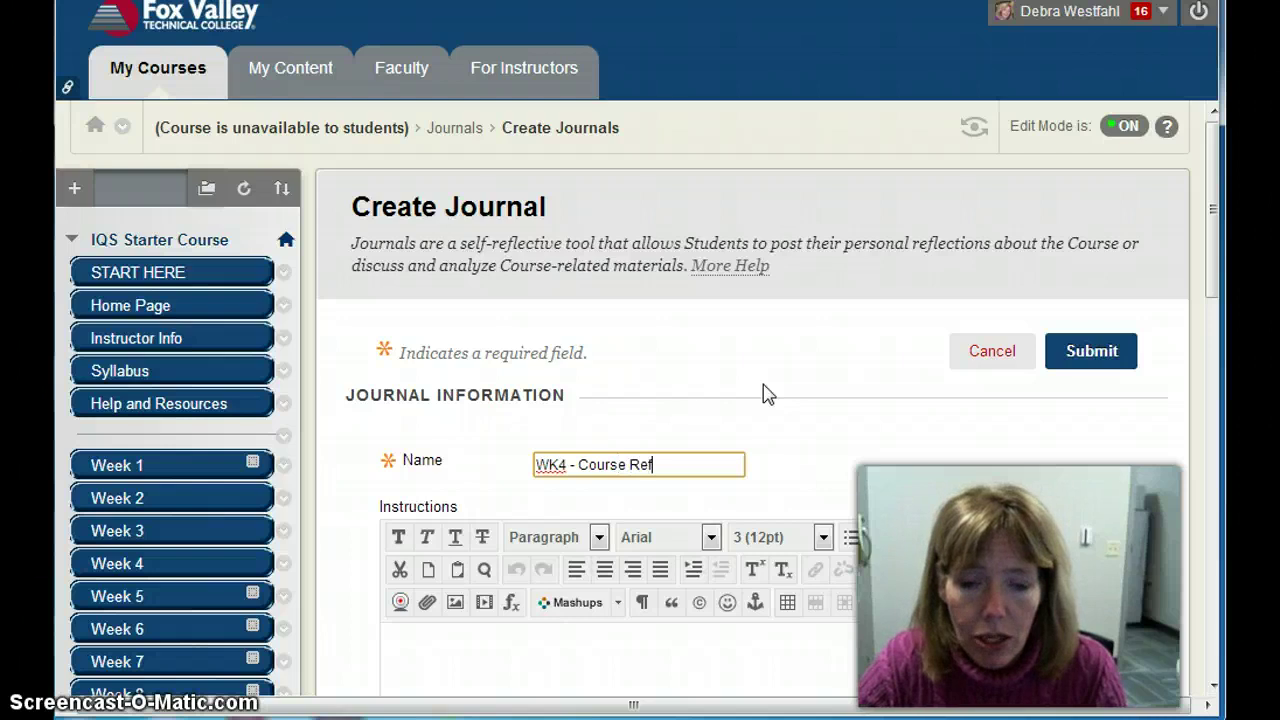
type("lection Journal")
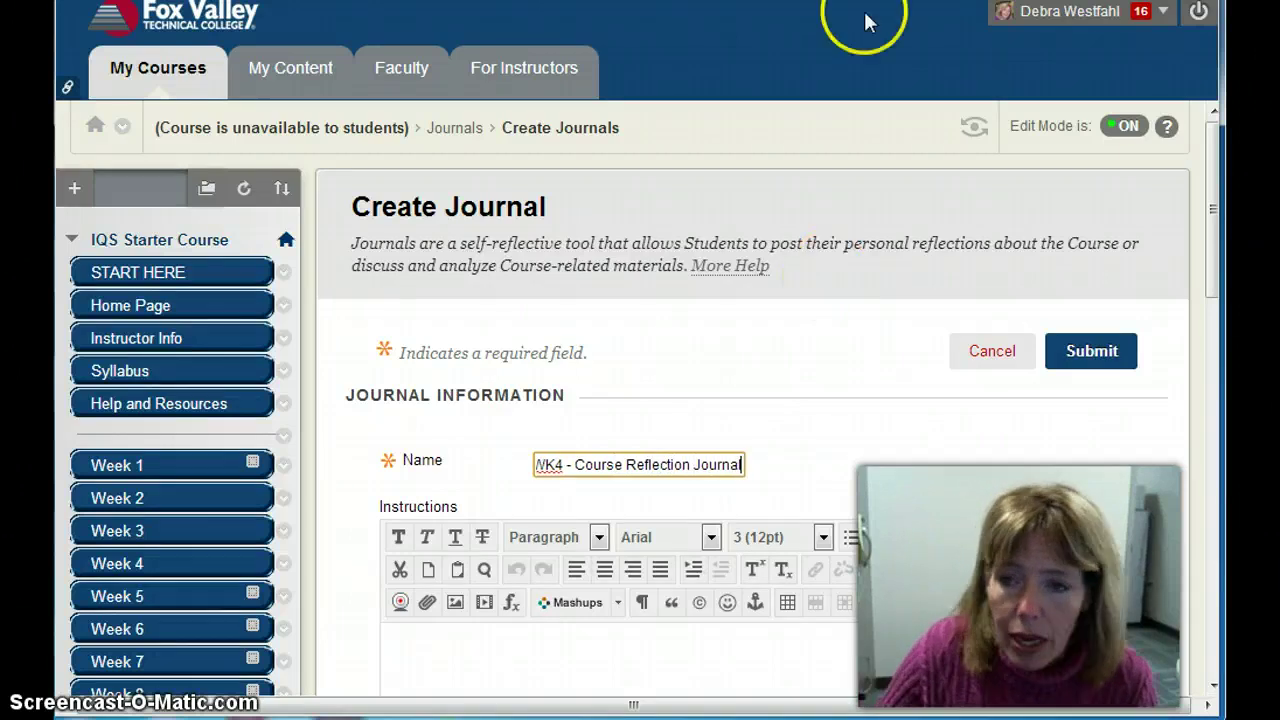
Enter the journal instructions "Only your instructor will see this reflection. Please write three paragraphs about your experiences in this class."
left_click_drag(1213, 263, 1211, 360)
left_click(474, 323)
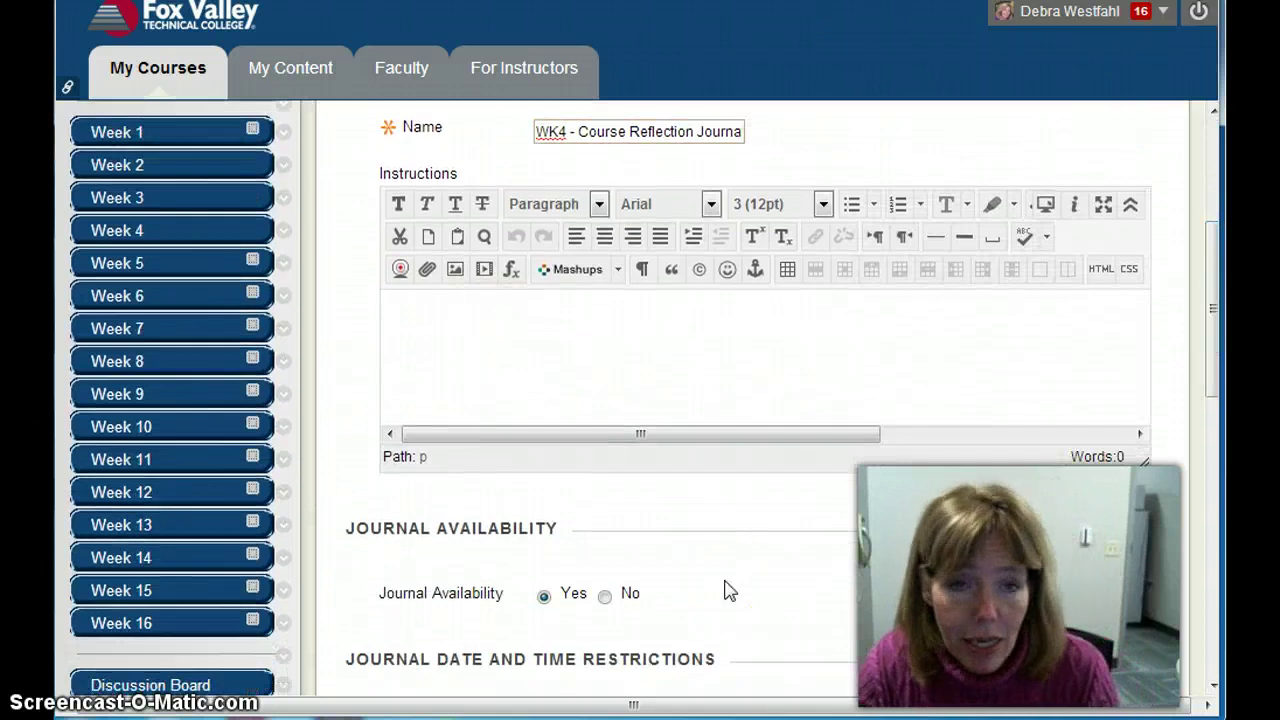
type("Onl")
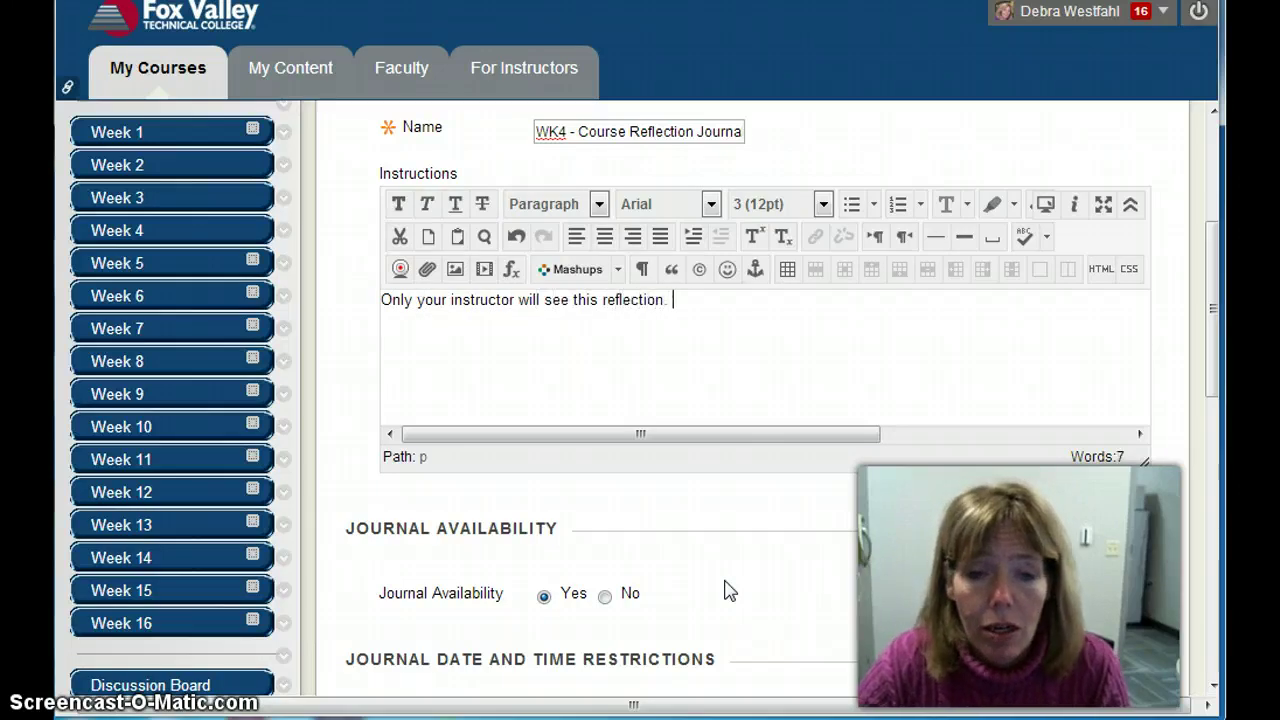
type("lease write")
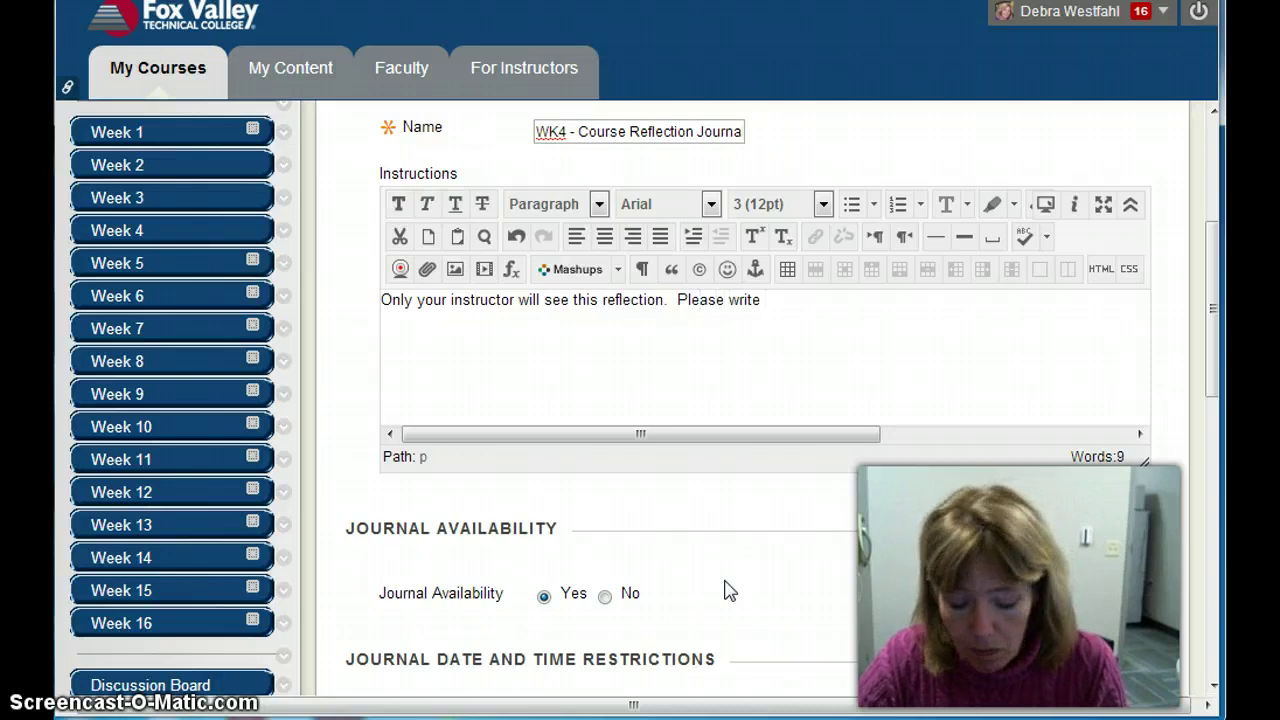
type("three paragraphs about your experiences in this class.")
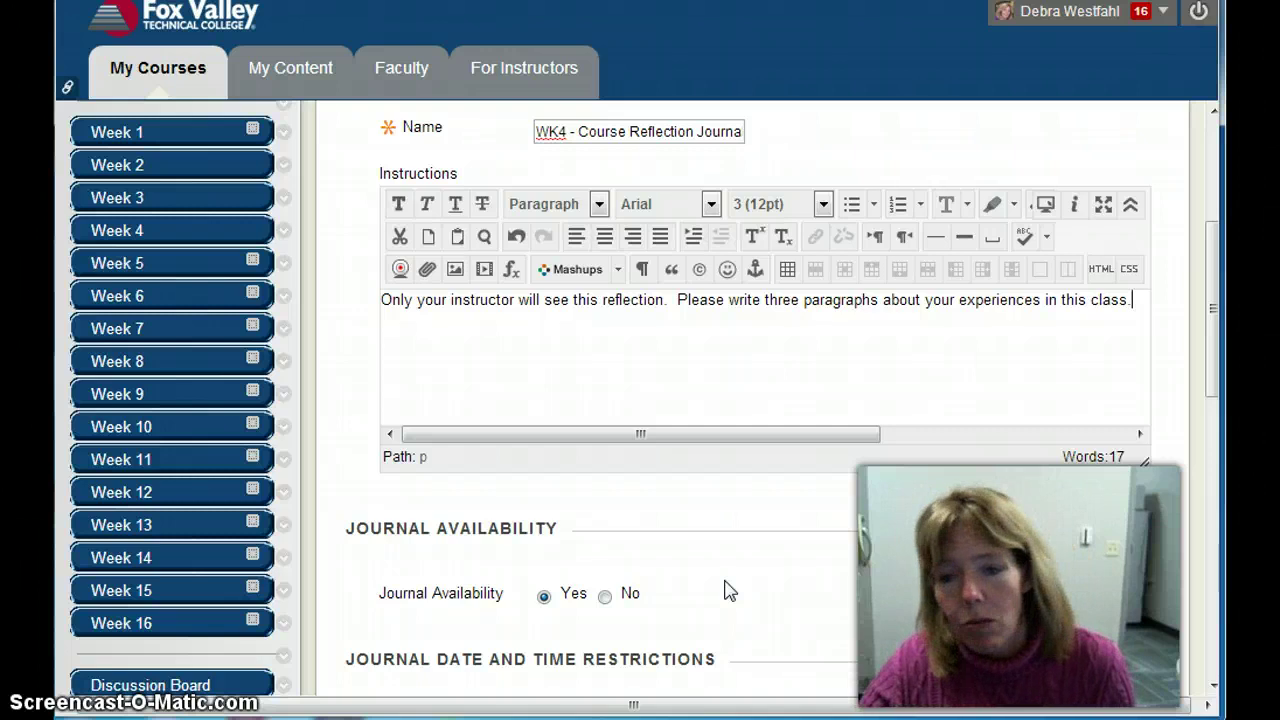
left_click(655, 265)
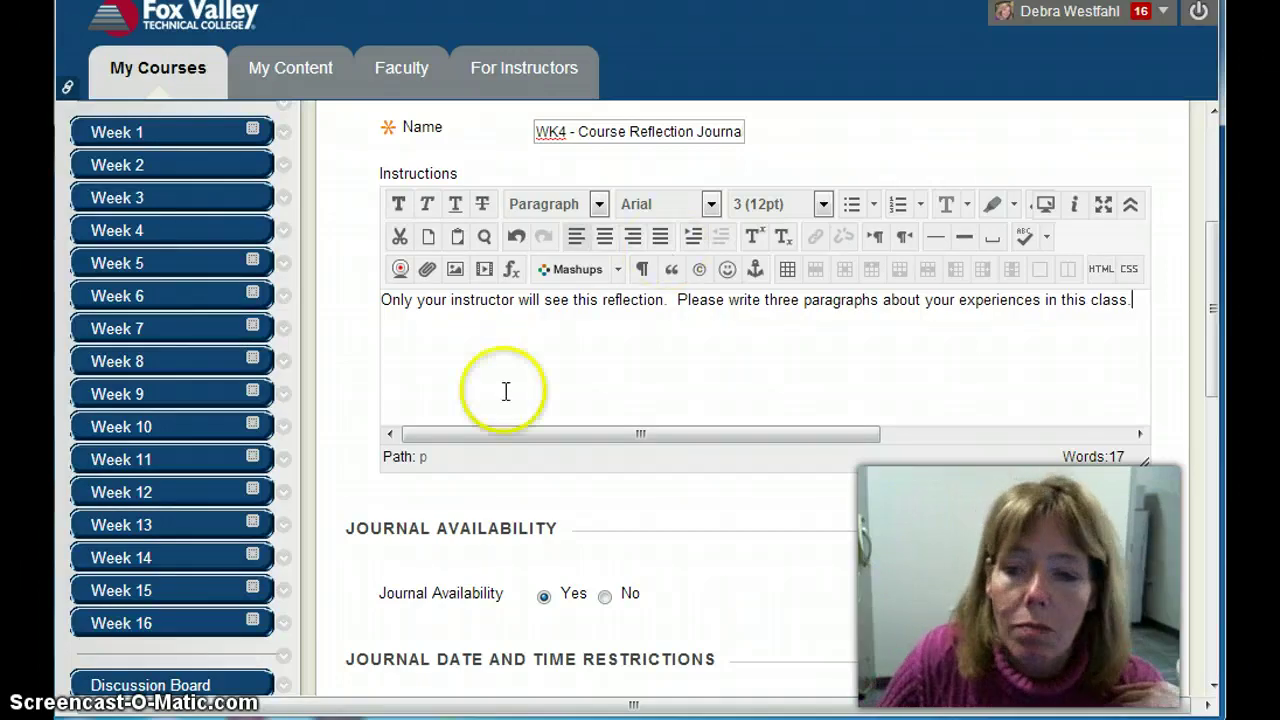
Make the journal graded with 10 points possible and submit it
left_click(1210, 360)
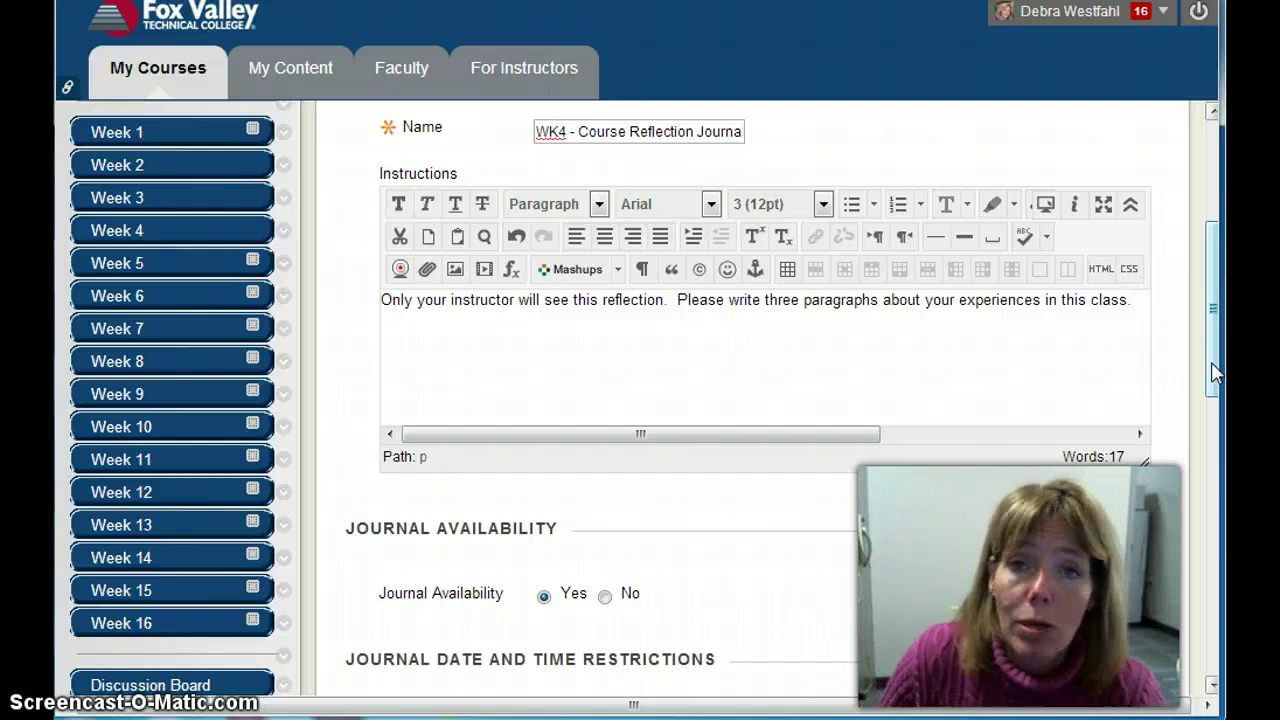
left_click(1199, 331)
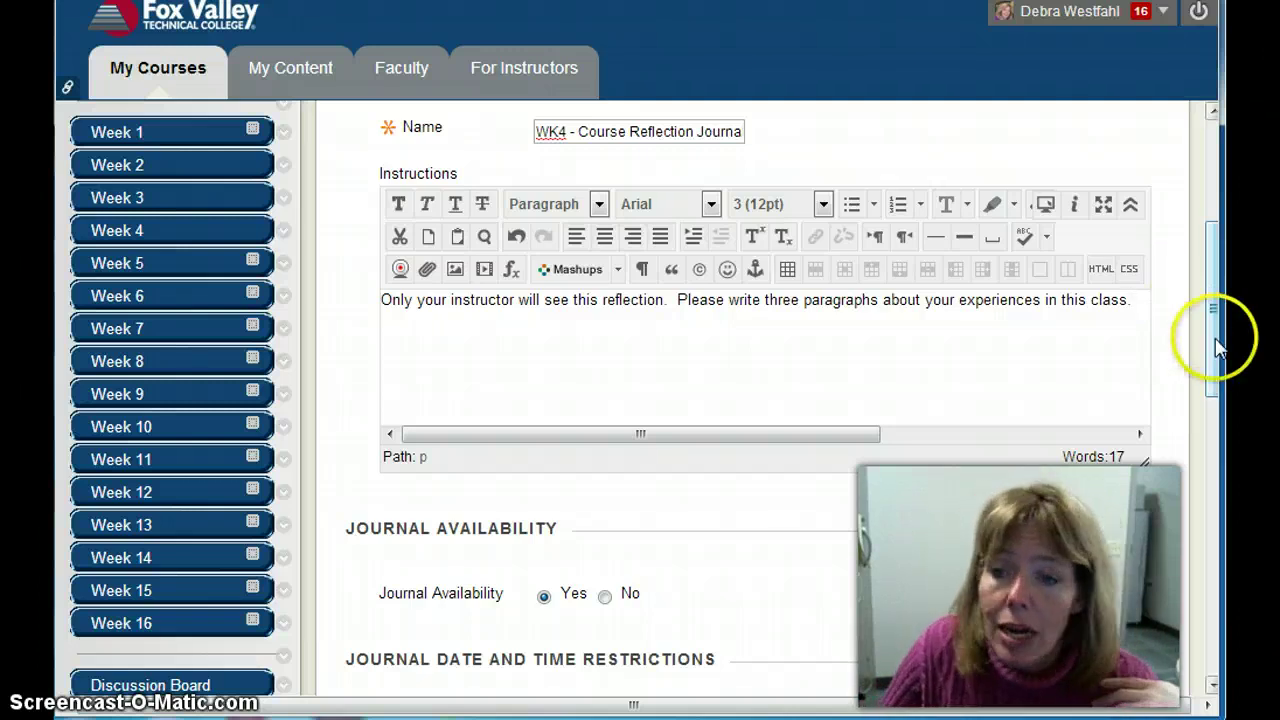
left_click_drag(1214, 349, 1203, 423)
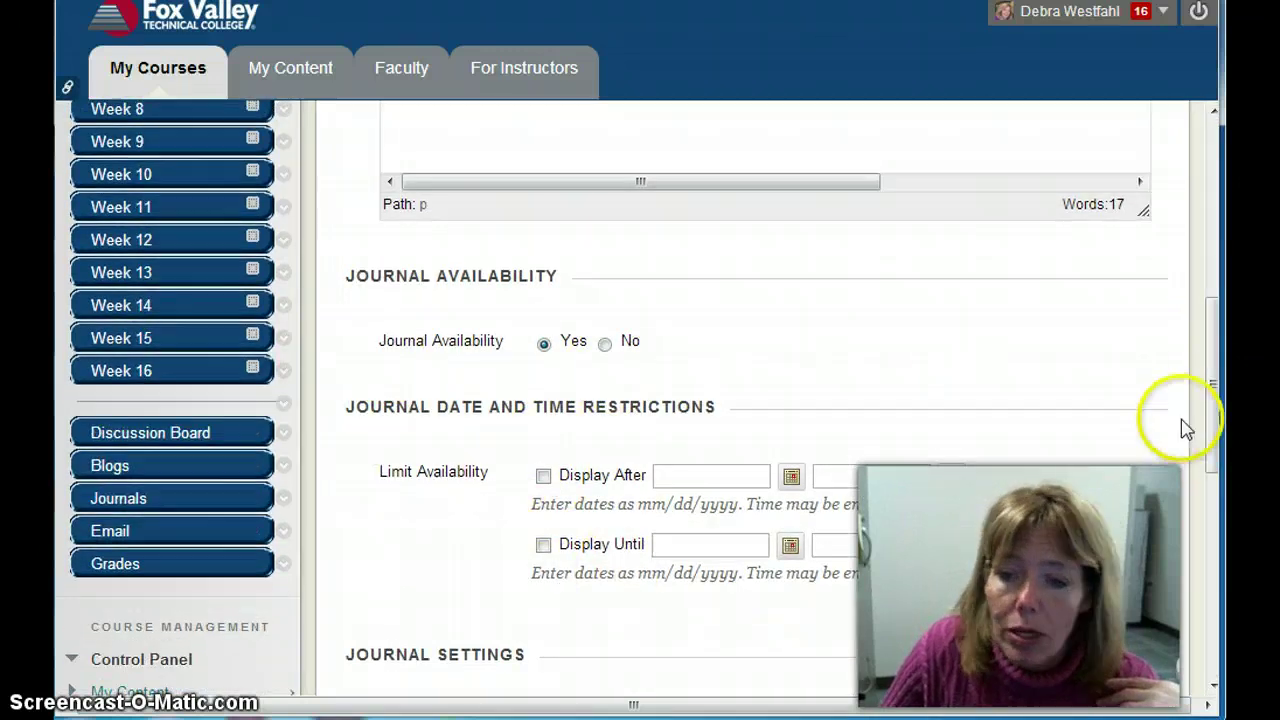
left_click_drag(1211, 429, 1211, 587)
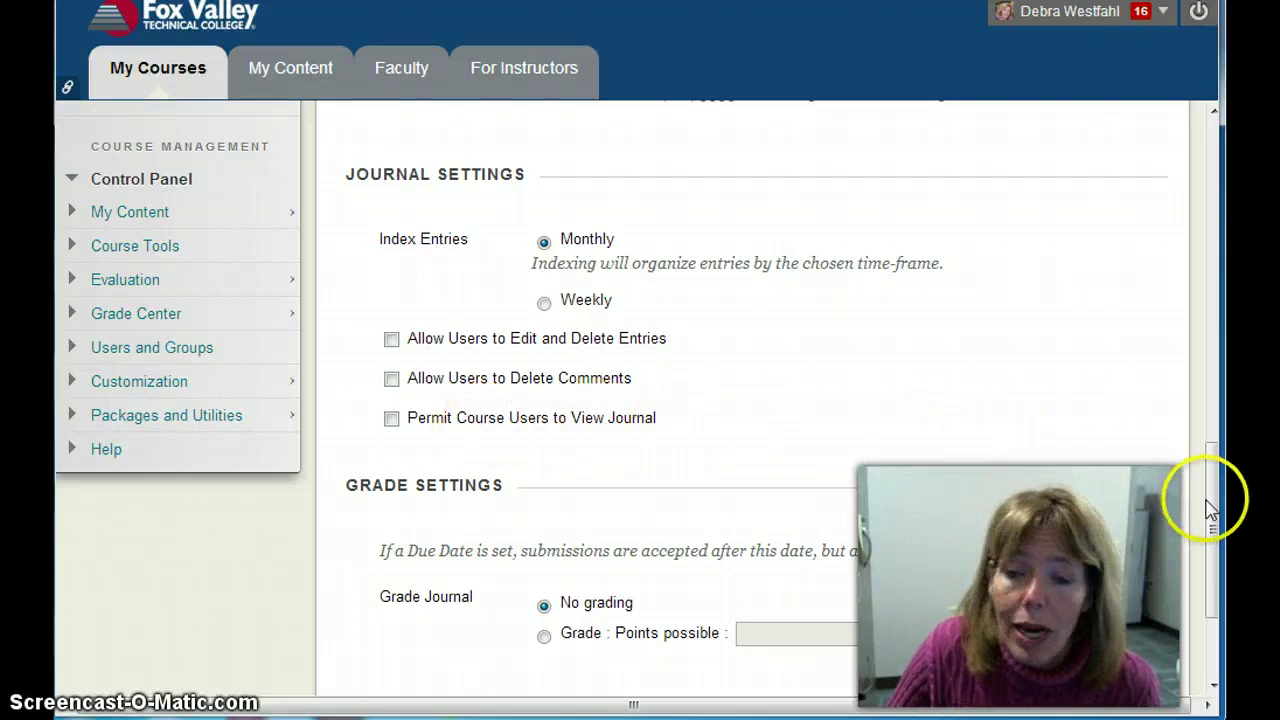
left_click_drag(1208, 523, 1208, 557)
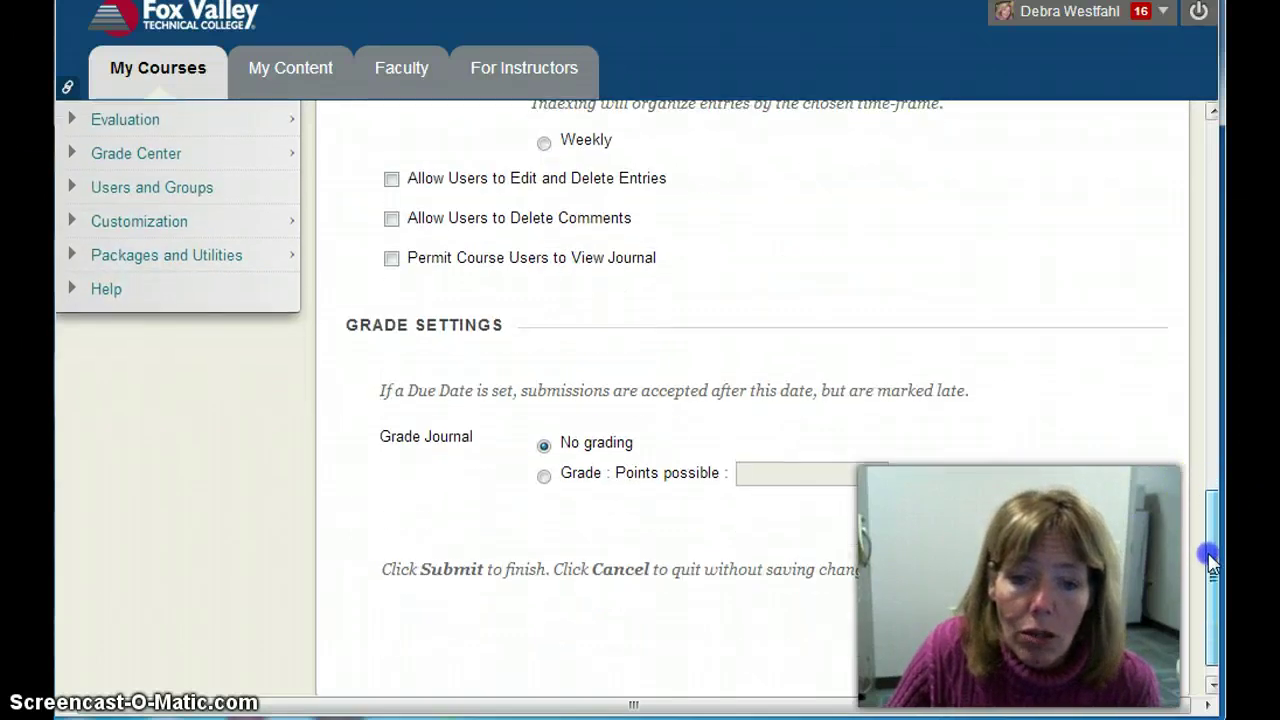
left_click(544, 478)
left_click(790, 483)
type("10")
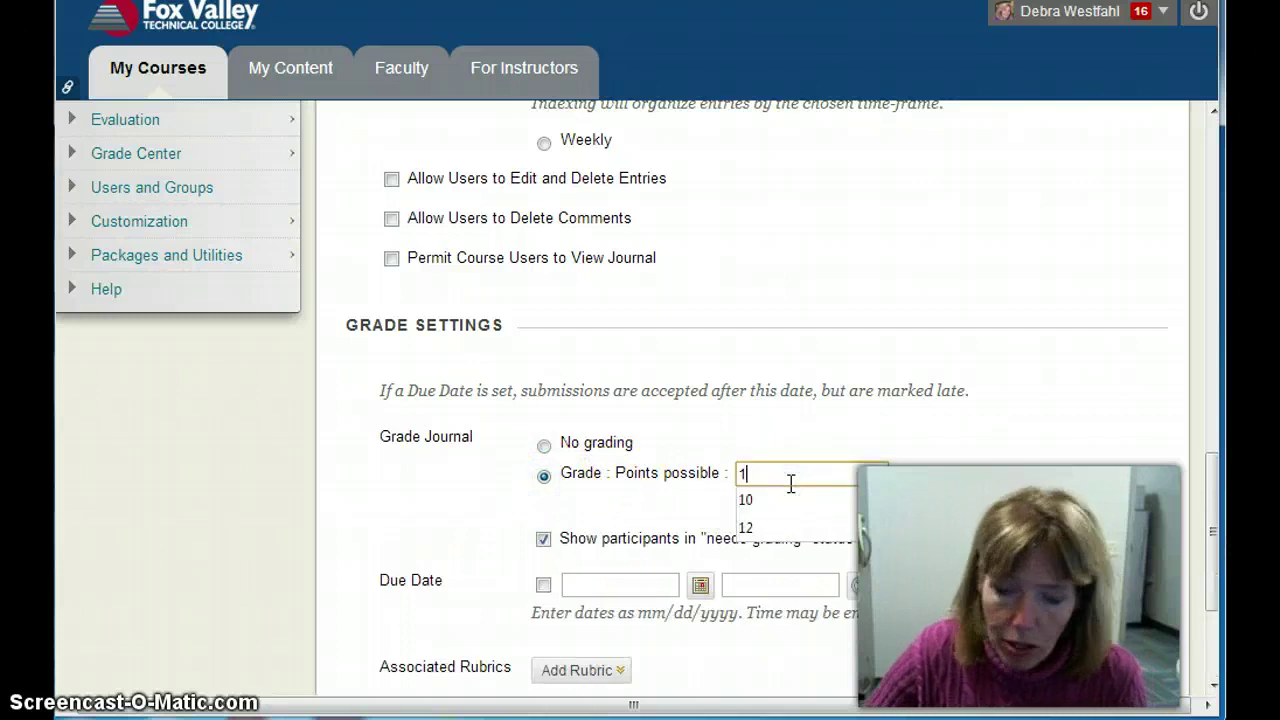
left_click(767, 505)
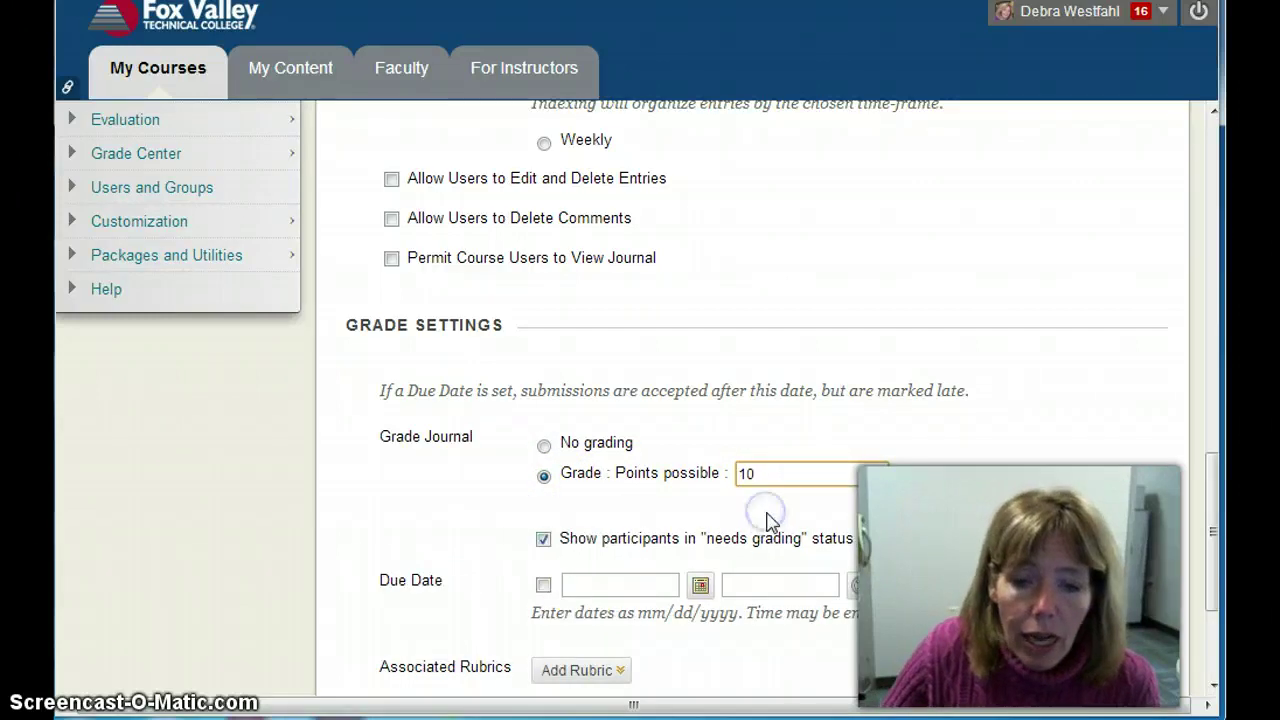
left_click(580, 670)
left_click_drag(1210, 545, 1213, 600)
key("Return")
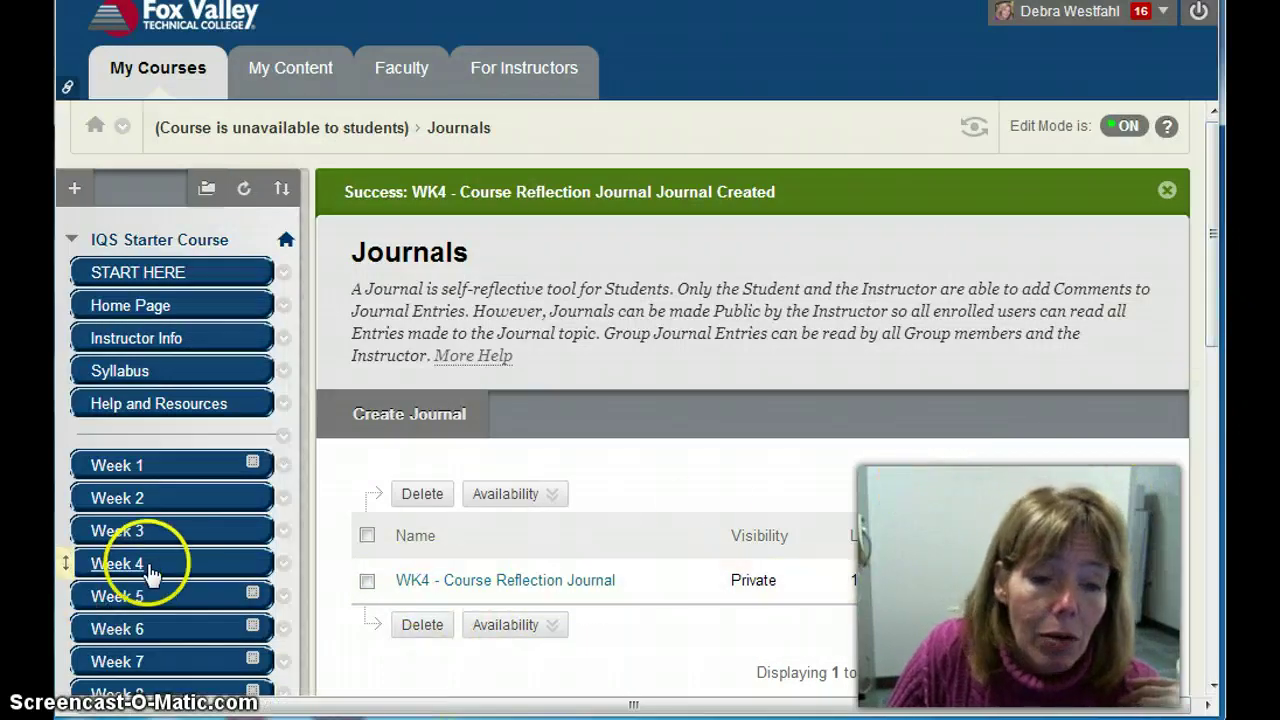
Start a new course link in the Week 4 content area and choose the course's Journals tool as its target
left_click(117, 563)
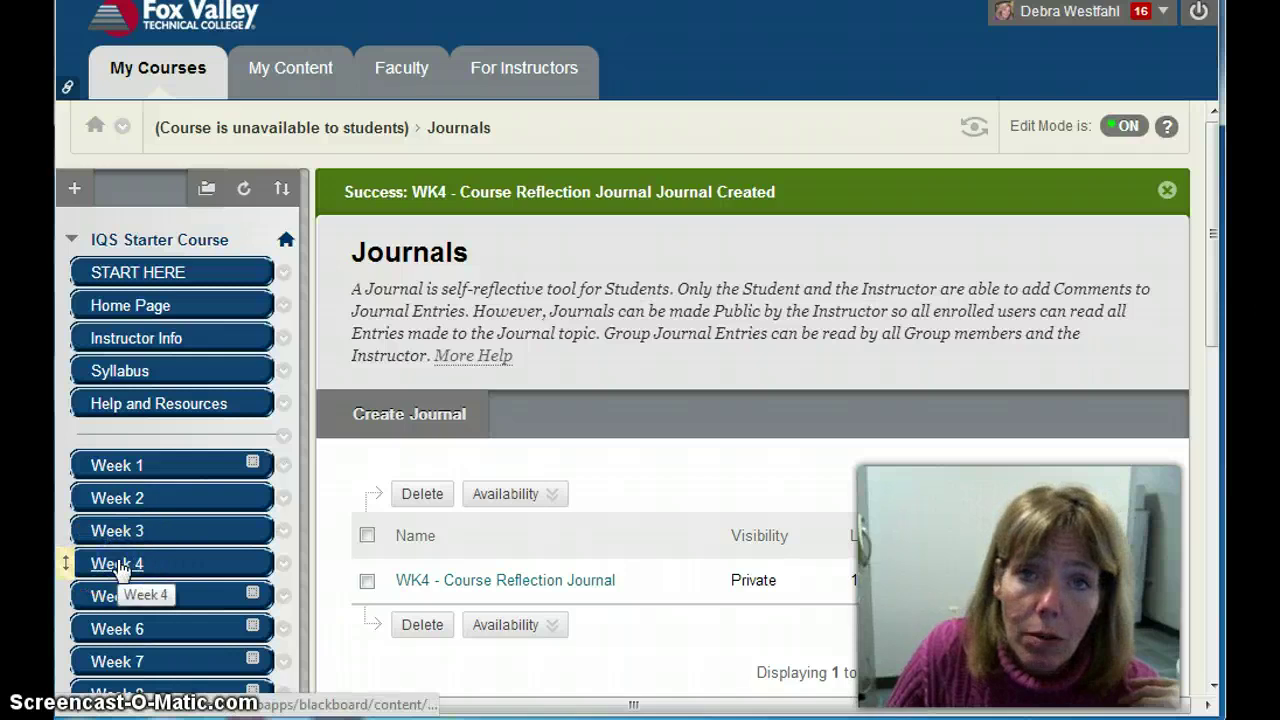
left_click(433, 285)
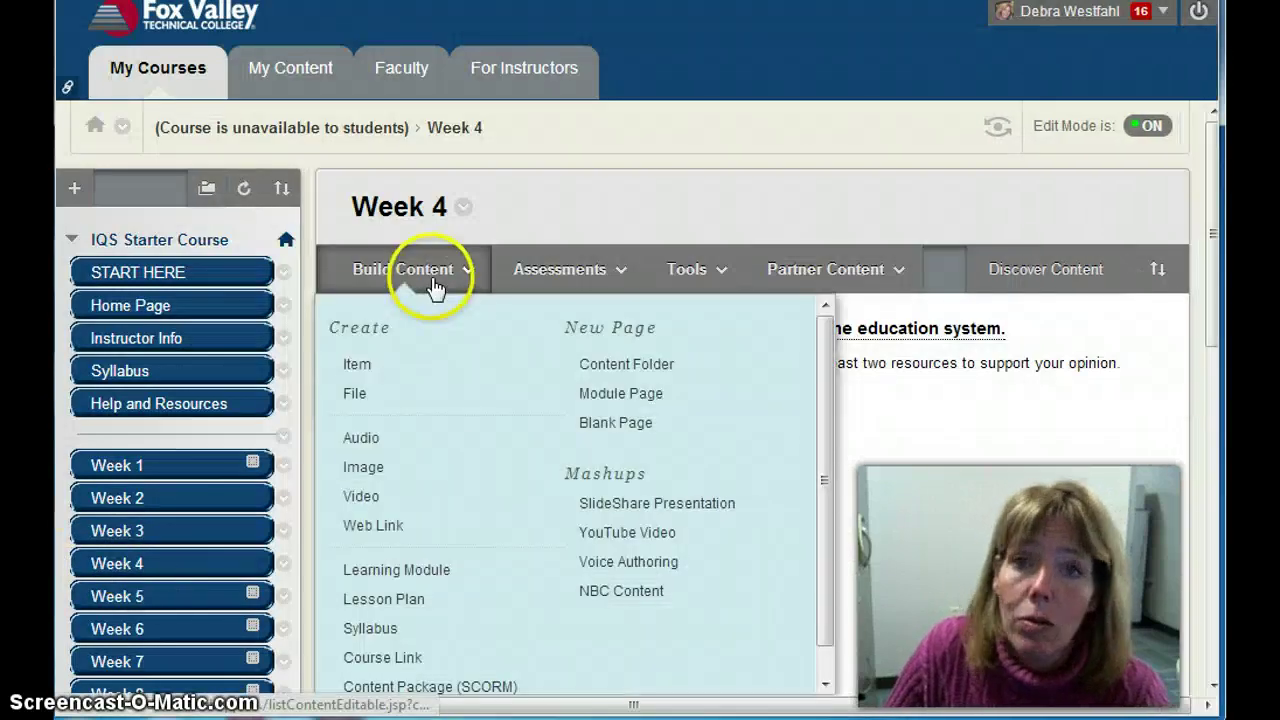
left_click(399, 658)
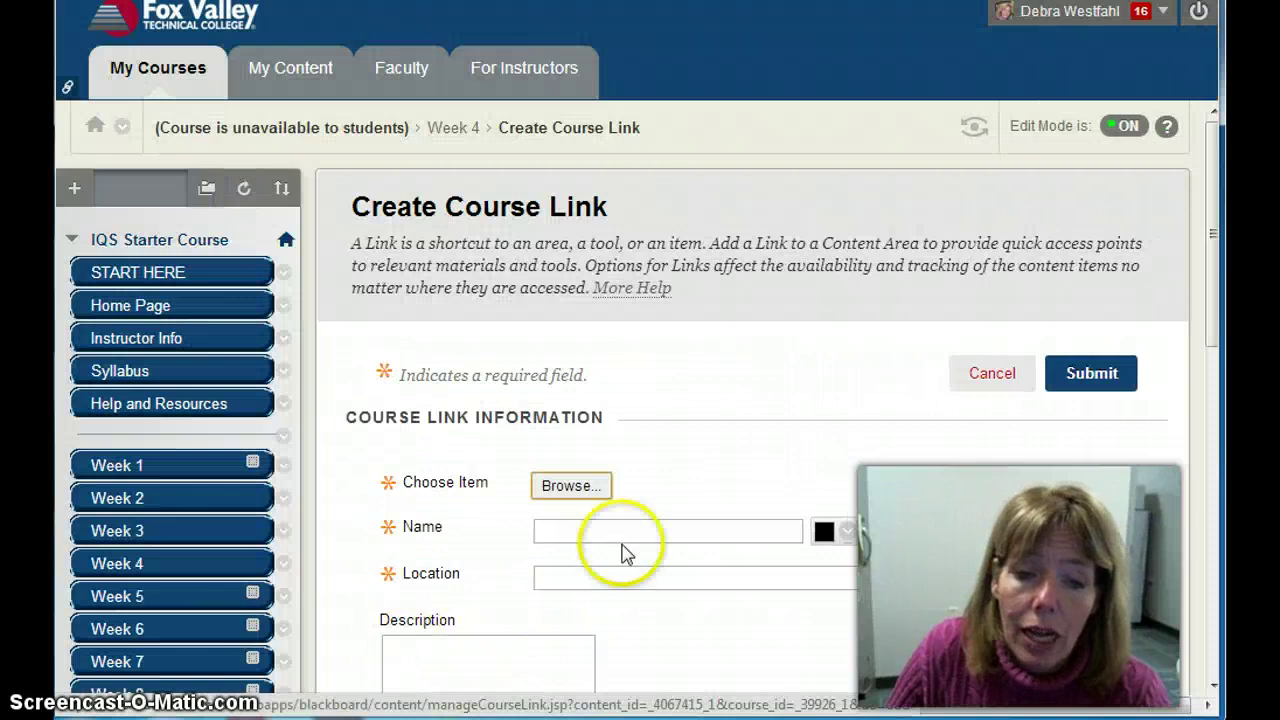
left_click(579, 486)
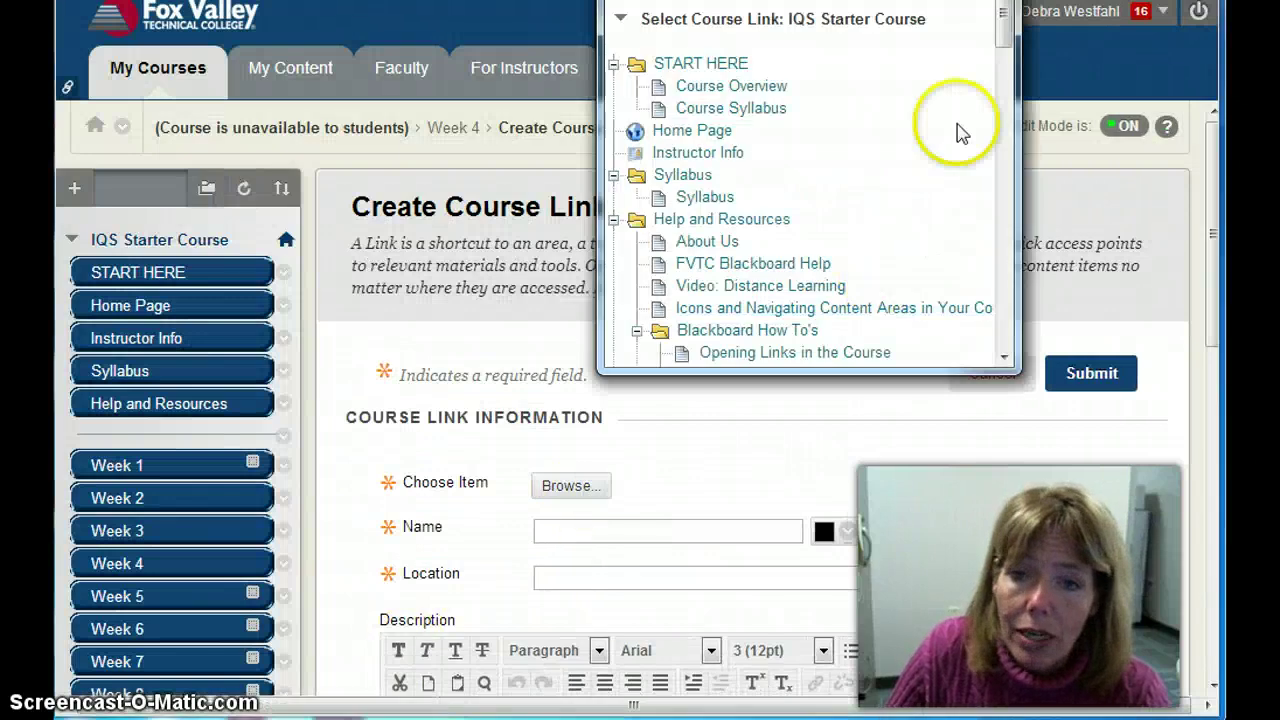
left_click_drag(1005, 35, 997, 321)
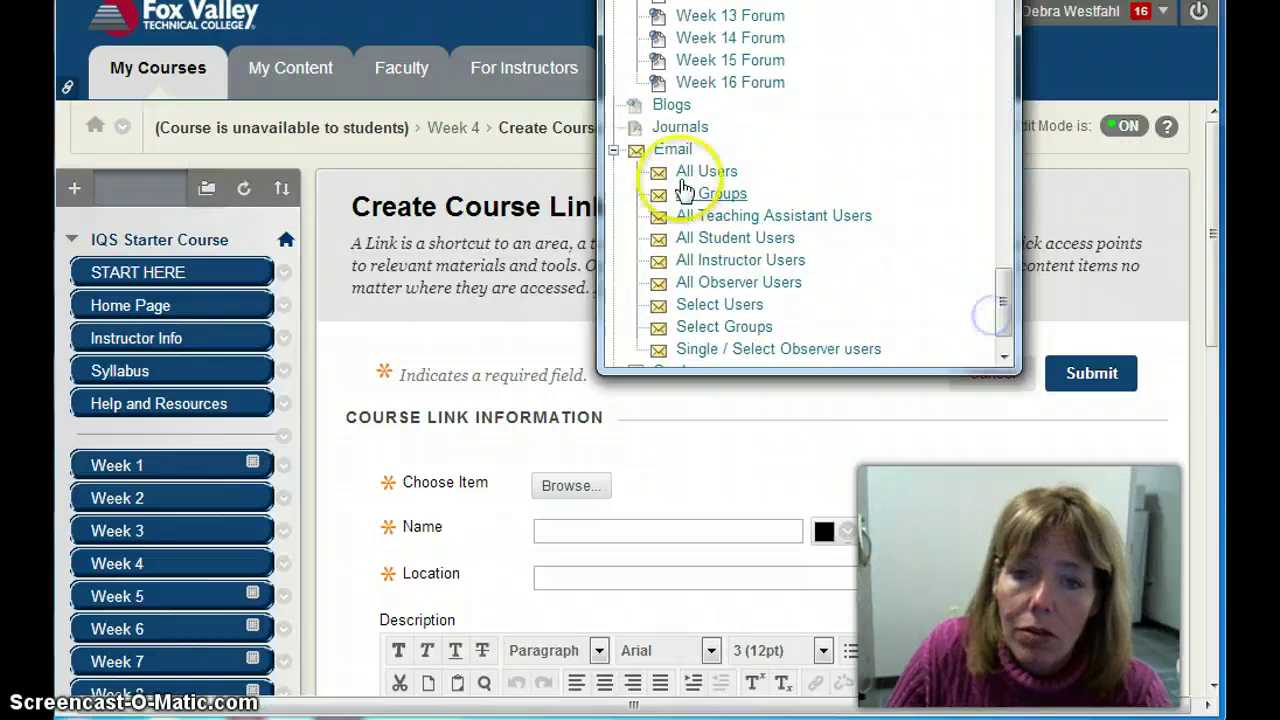
left_click(690, 128)
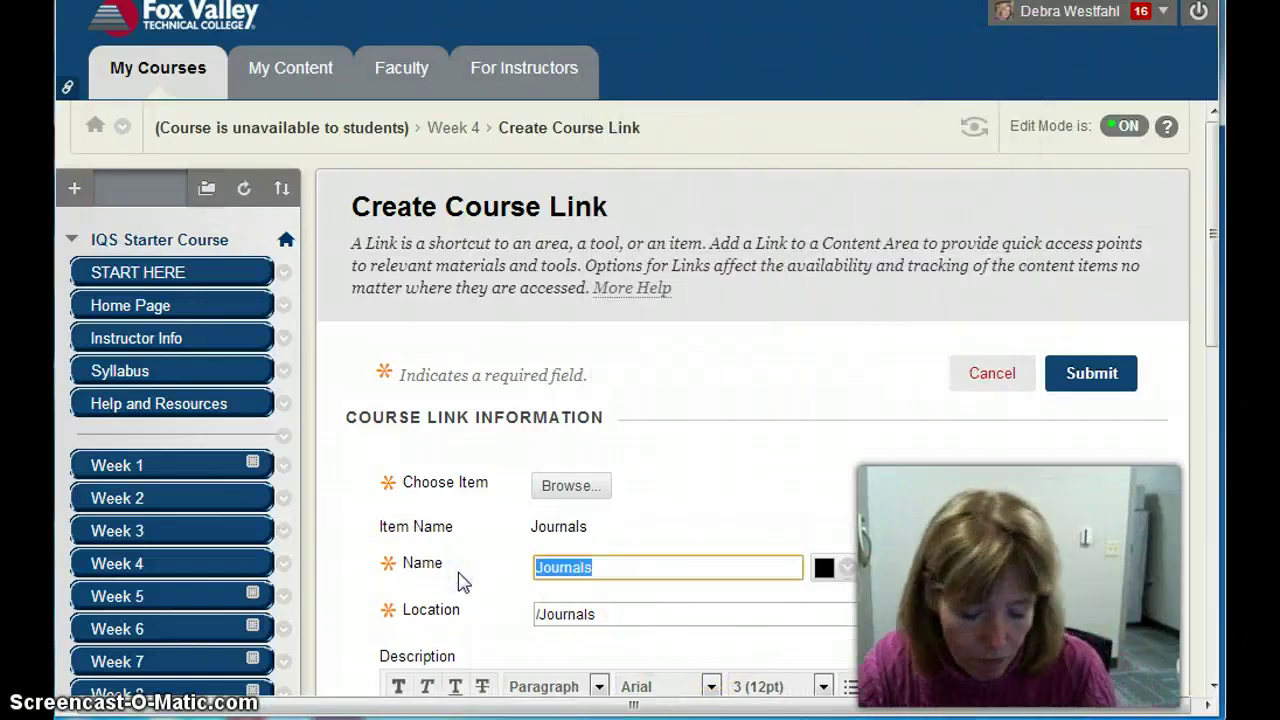
Name the course link "2. Complete the WK4 - Course Reflection Journal"
type("2. Complete the ")
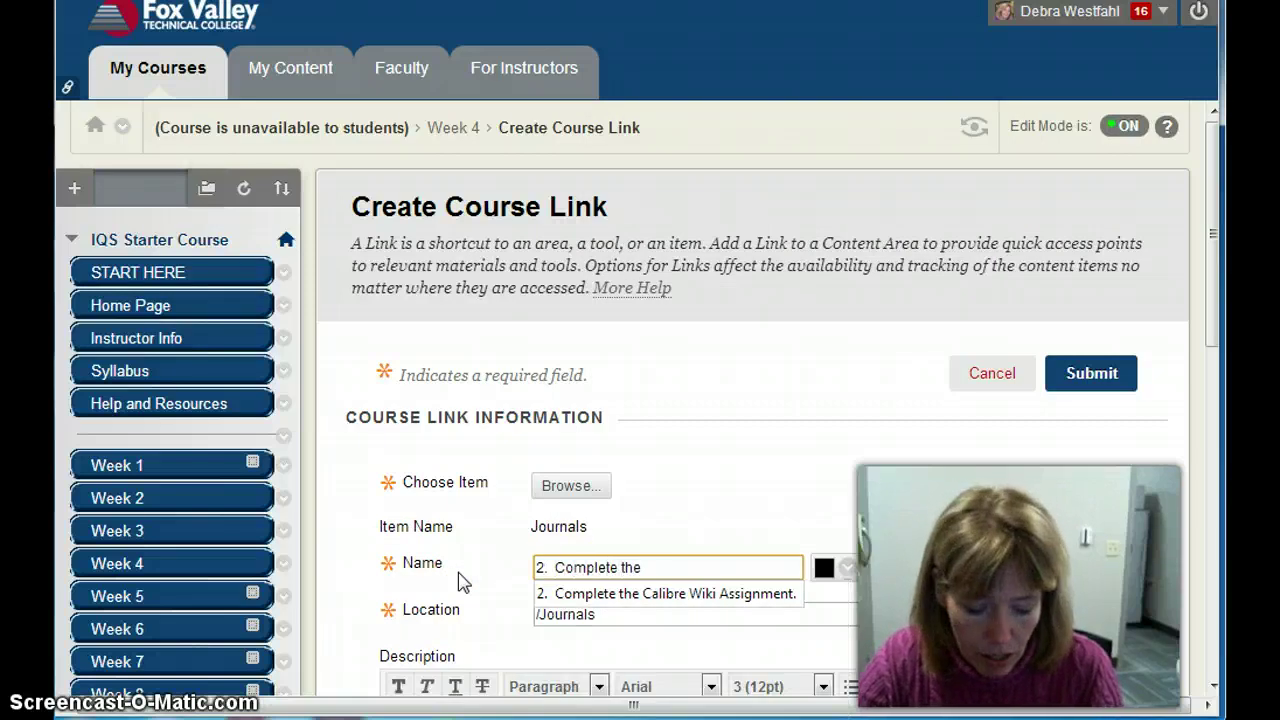
type("WK4 ")
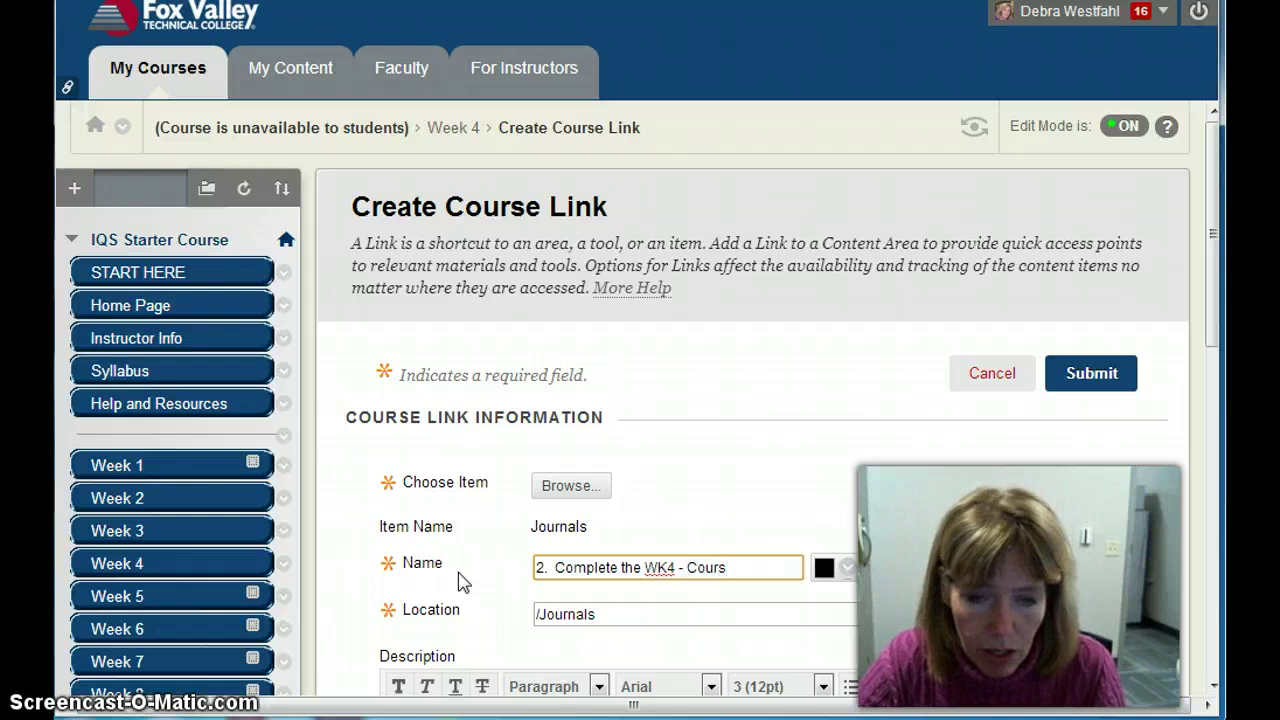
type("- Course Reflection Journal")
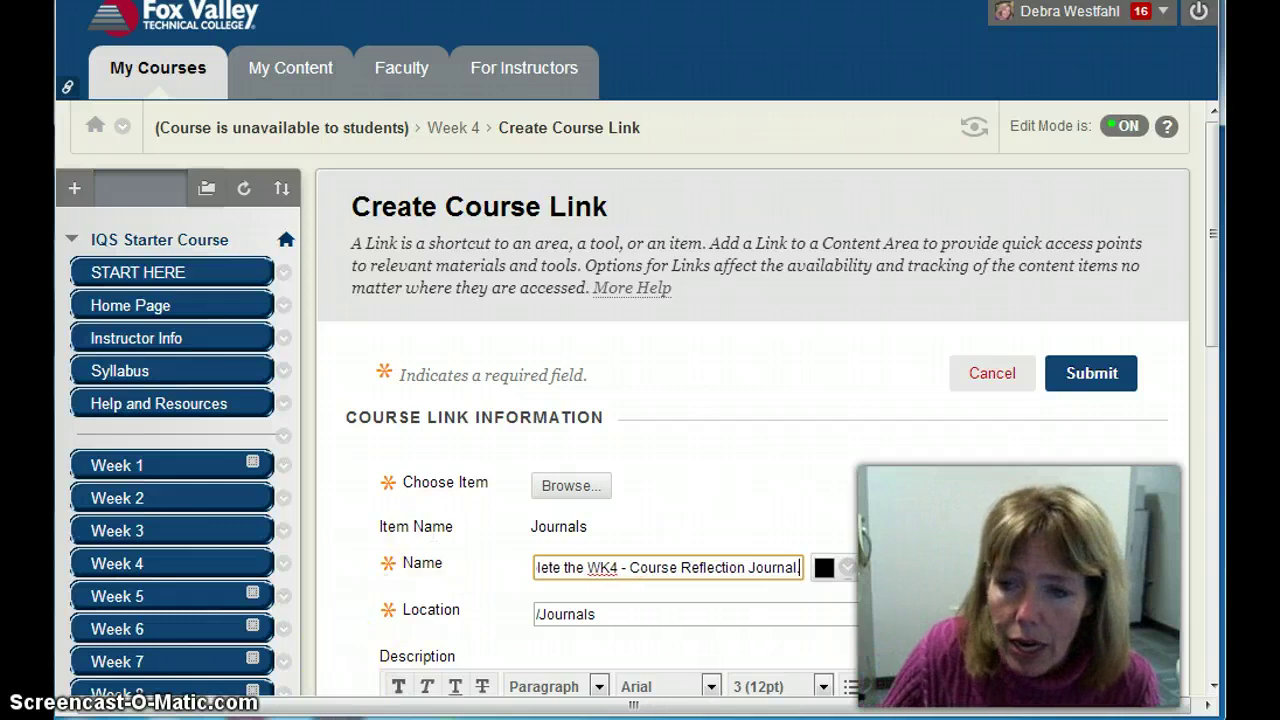
Enter "Please write....." as the description of the journal course link
left_click_drag(1203, 329, 1211, 486)
scroll(766, 386, "down", 3)
left_click(444, 198)
type("Please write.....")
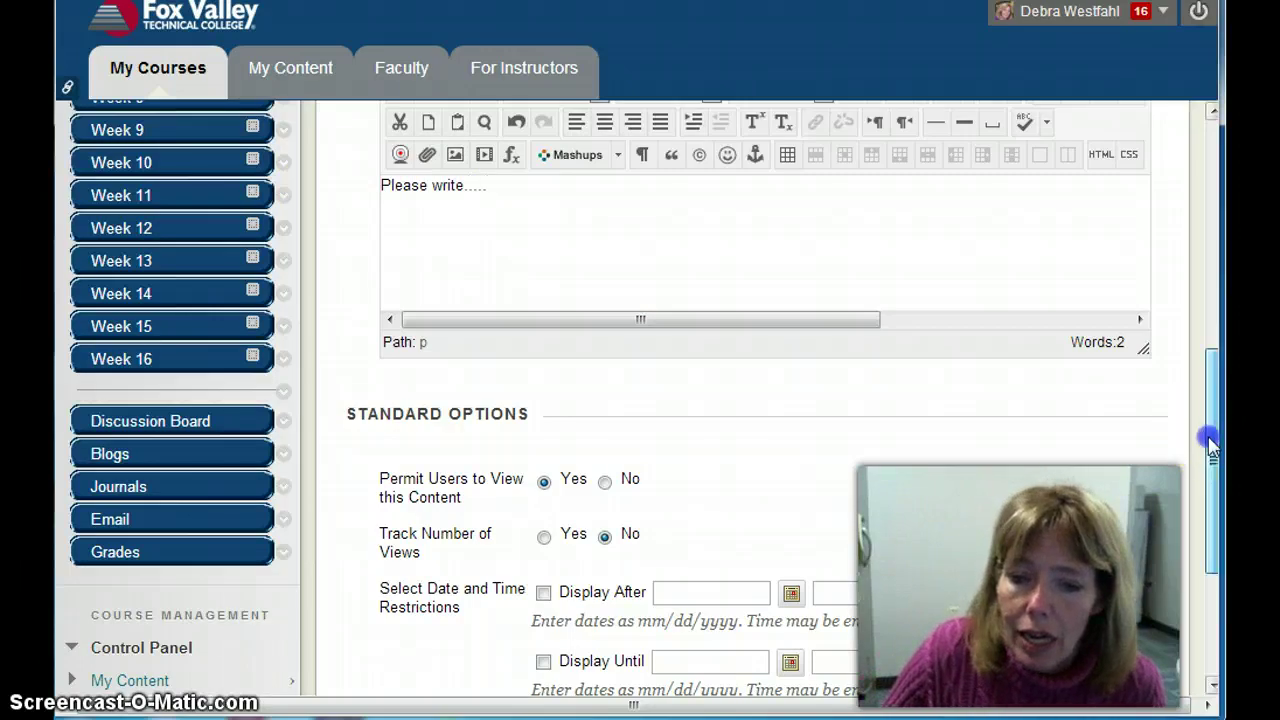
left_click_drag(1208, 434, 1213, 557)
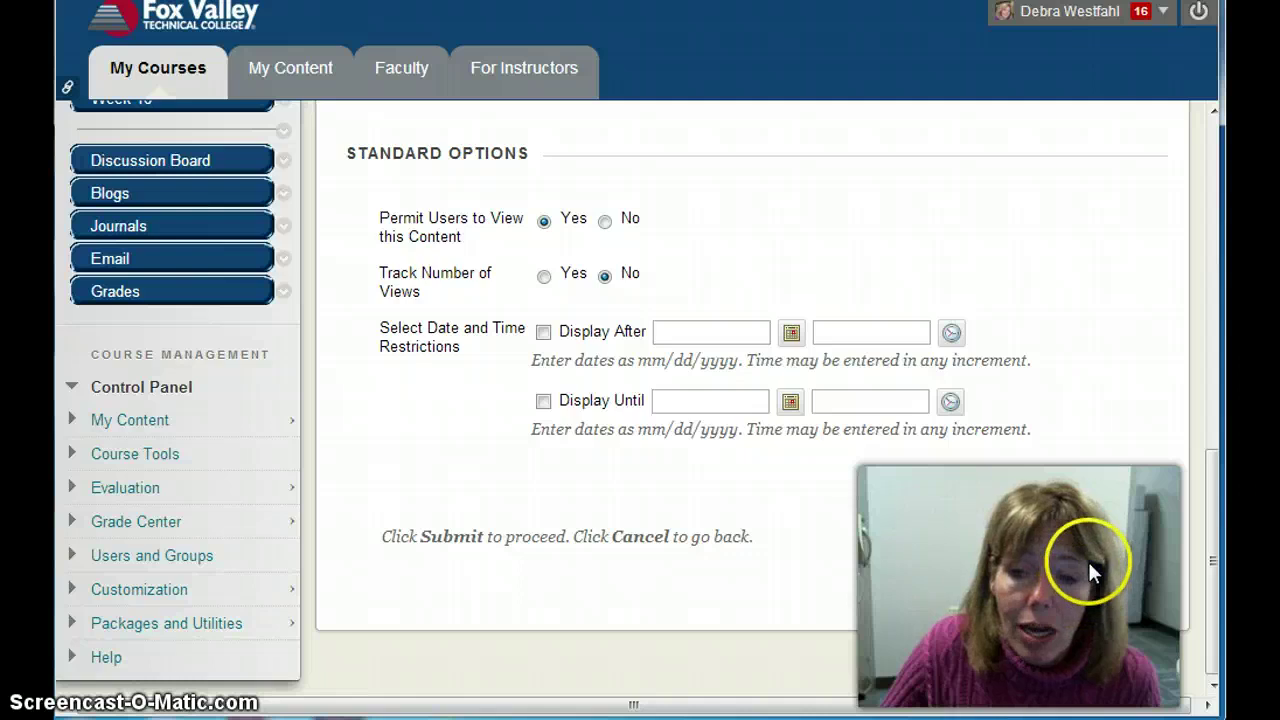